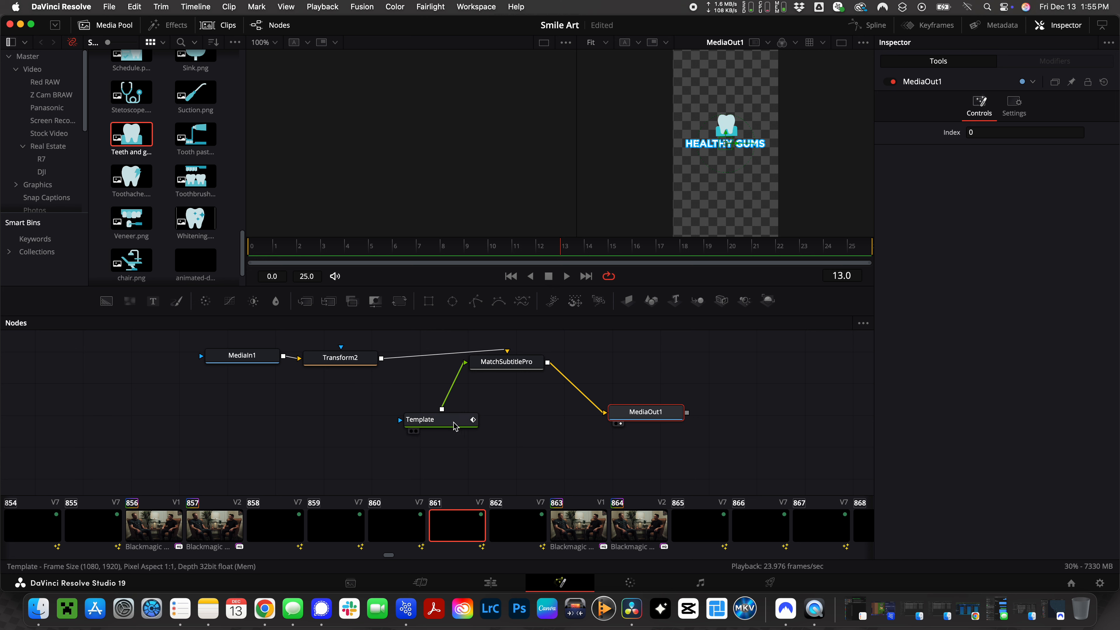
Rearrange the nodes so MediaIn1, Transform2 and MatchSubtitlePro form a horizontal row, with Template directly below MatchSubtitlePro
drag(436, 420, 505, 441)
click(510, 364)
drag(511, 364, 515, 402)
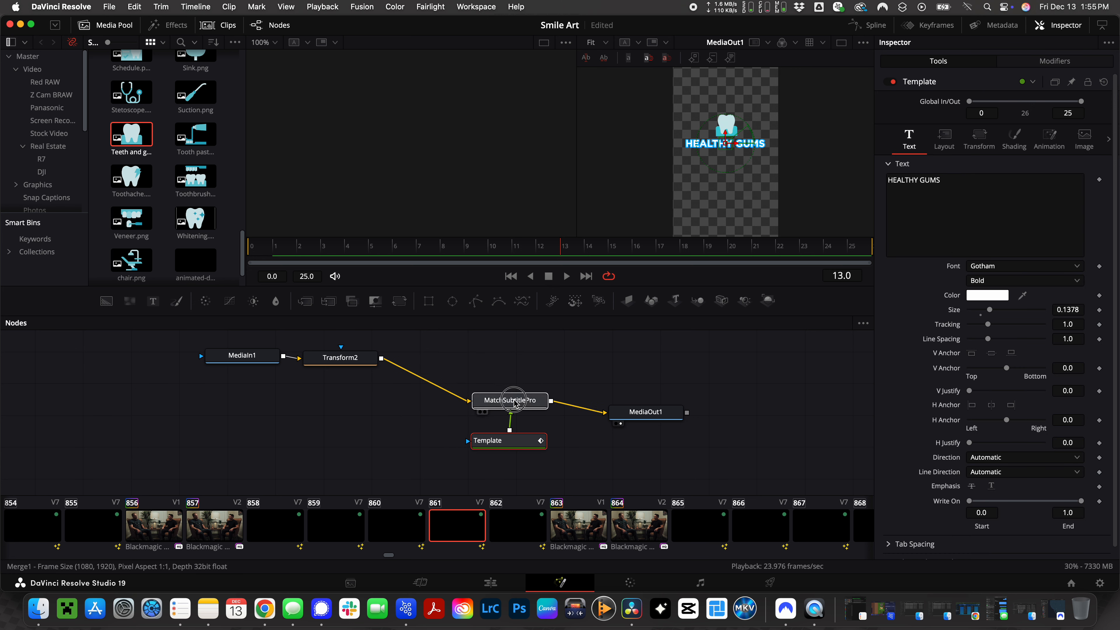
drag(330, 357, 373, 400)
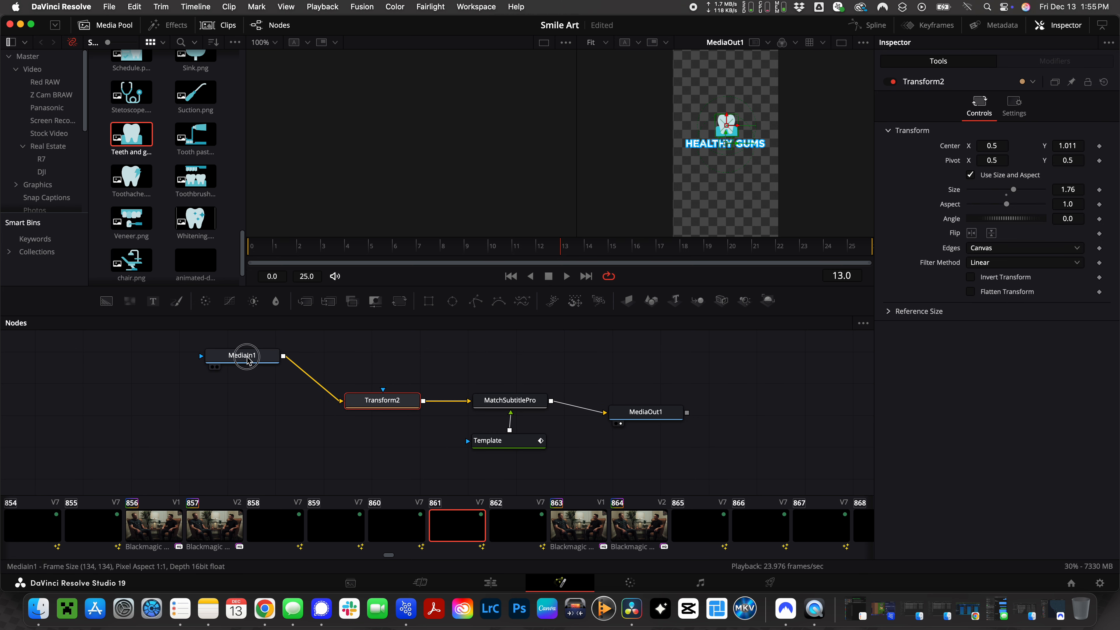
drag(248, 360, 271, 401)
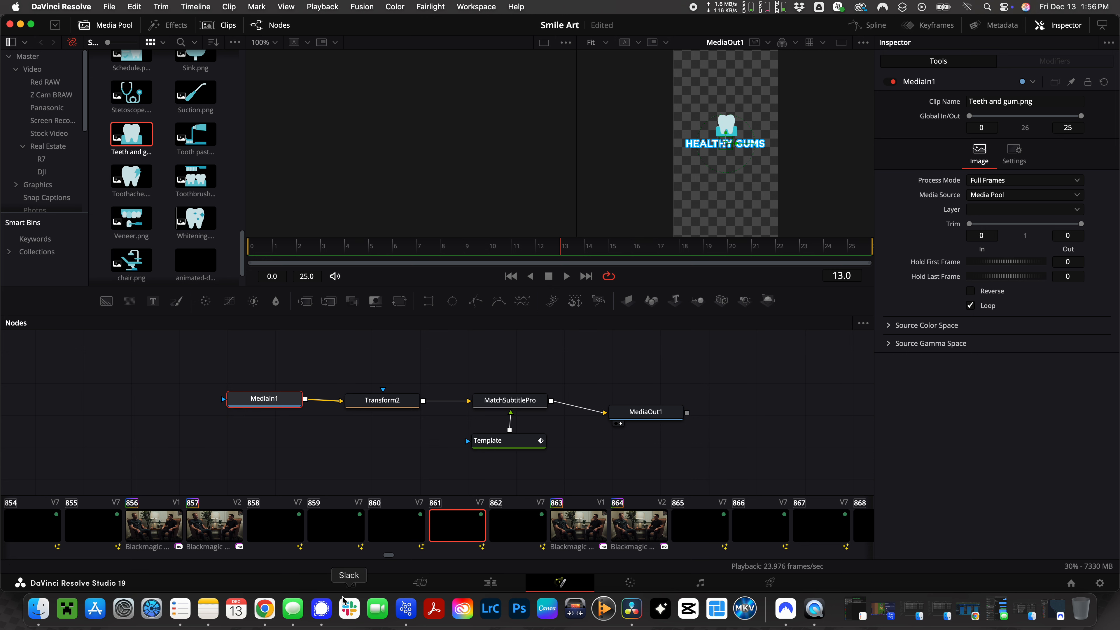
Open the THEIR MOUTH caption composition in clip 855 and play it briefly to examine its icon and node setup
click(351, 533)
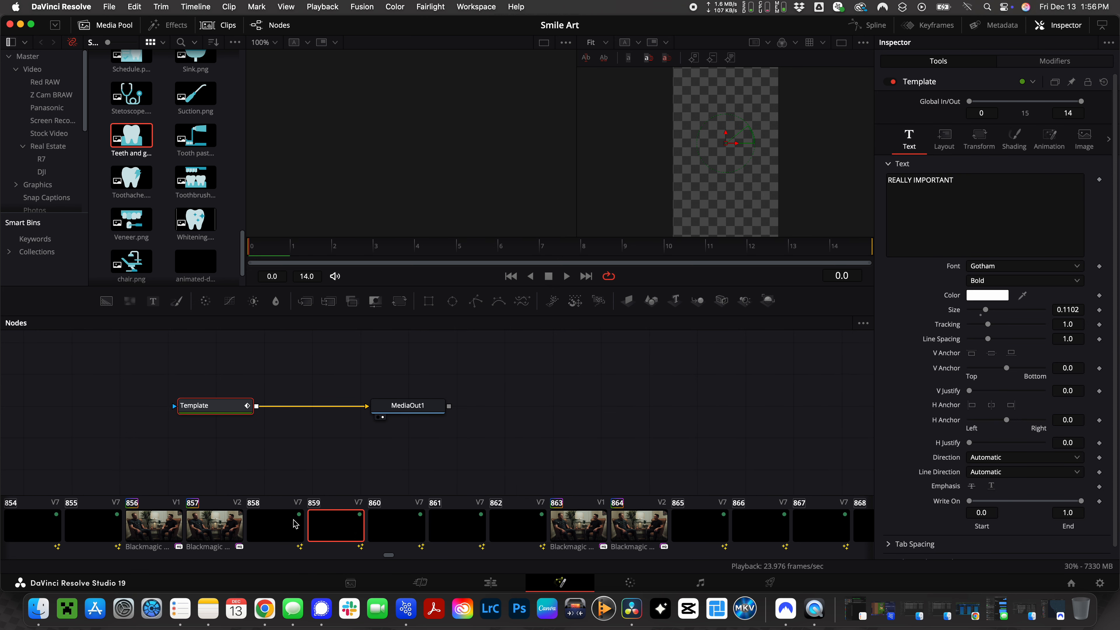
click(257, 527)
click(108, 529)
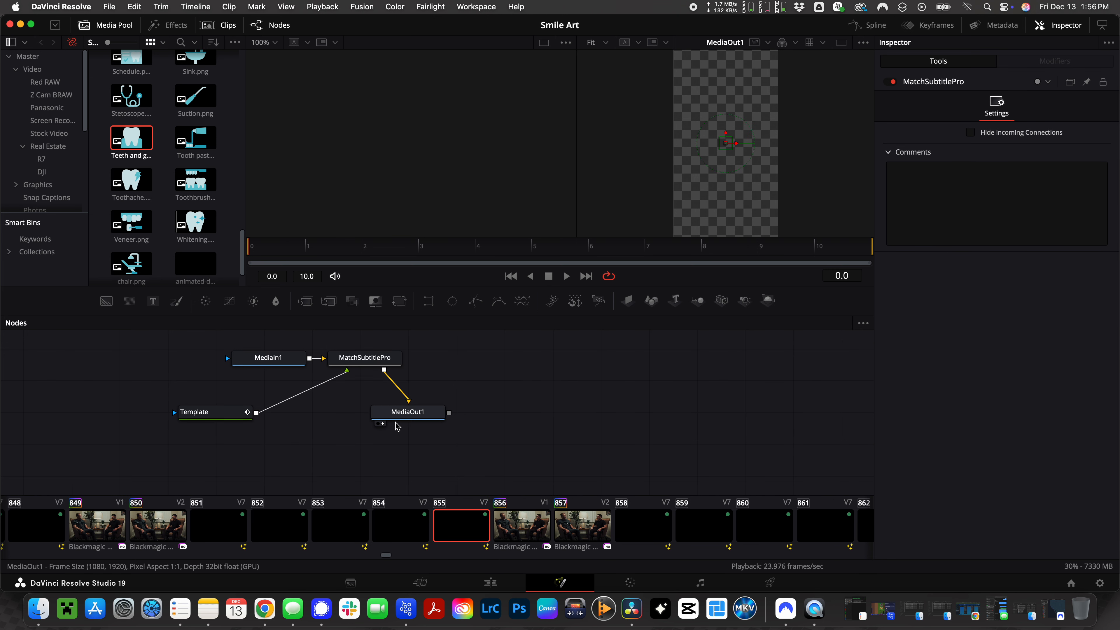
key(space)
key(space)
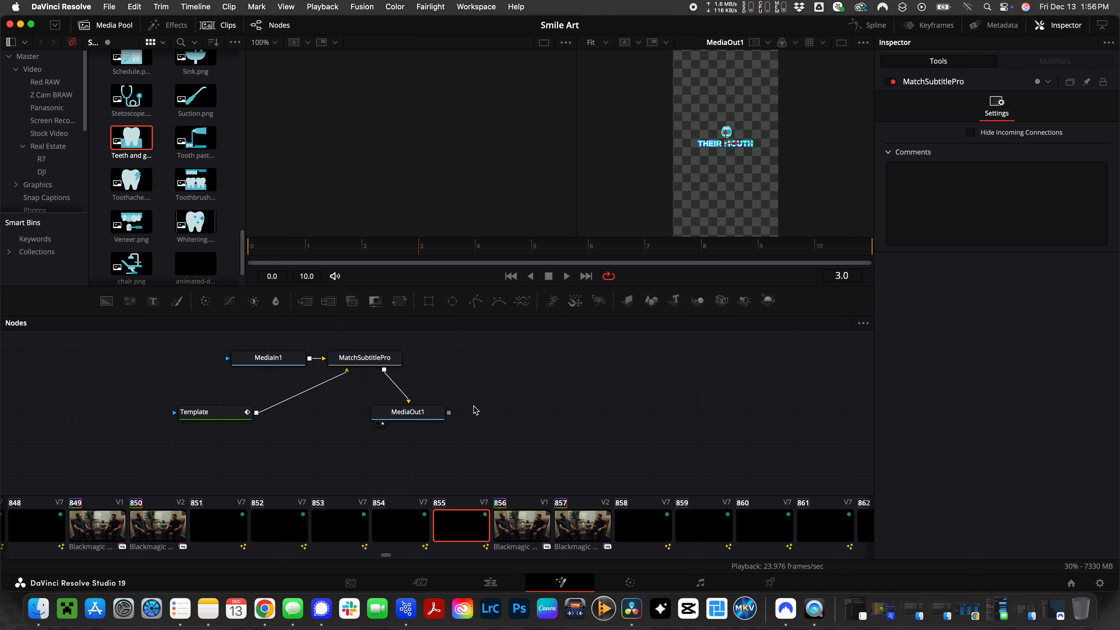
click(430, 416)
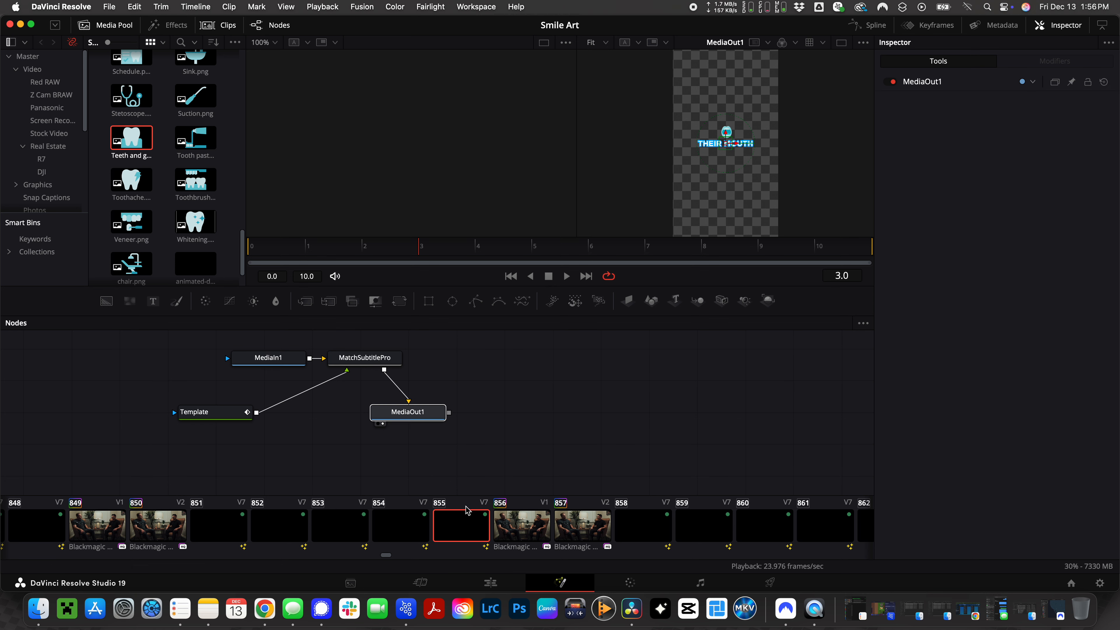
Return to the Edit page, place the playhead on the HEALTHY GUMS caption and locate the Snap Captions script
click(493, 583)
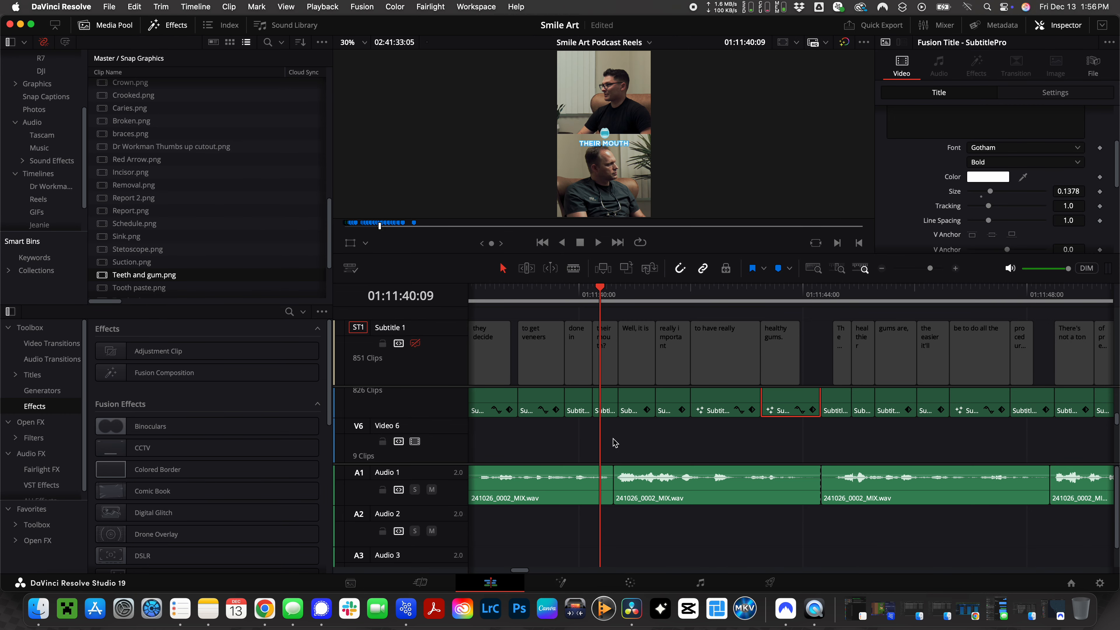
click(773, 295)
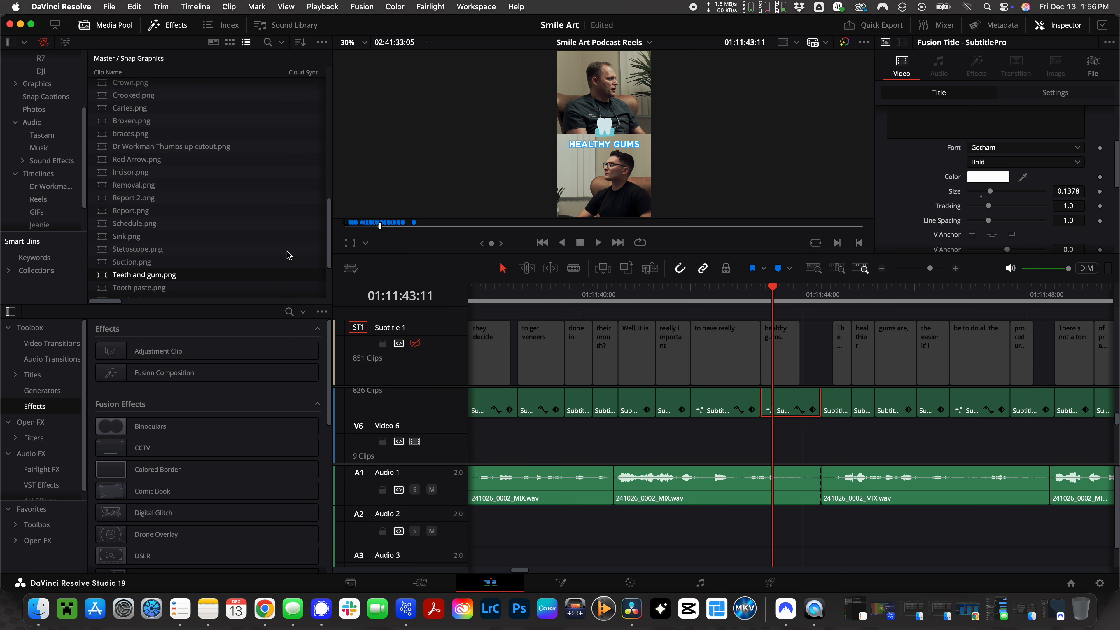
scroll(35, 150, up, 5)
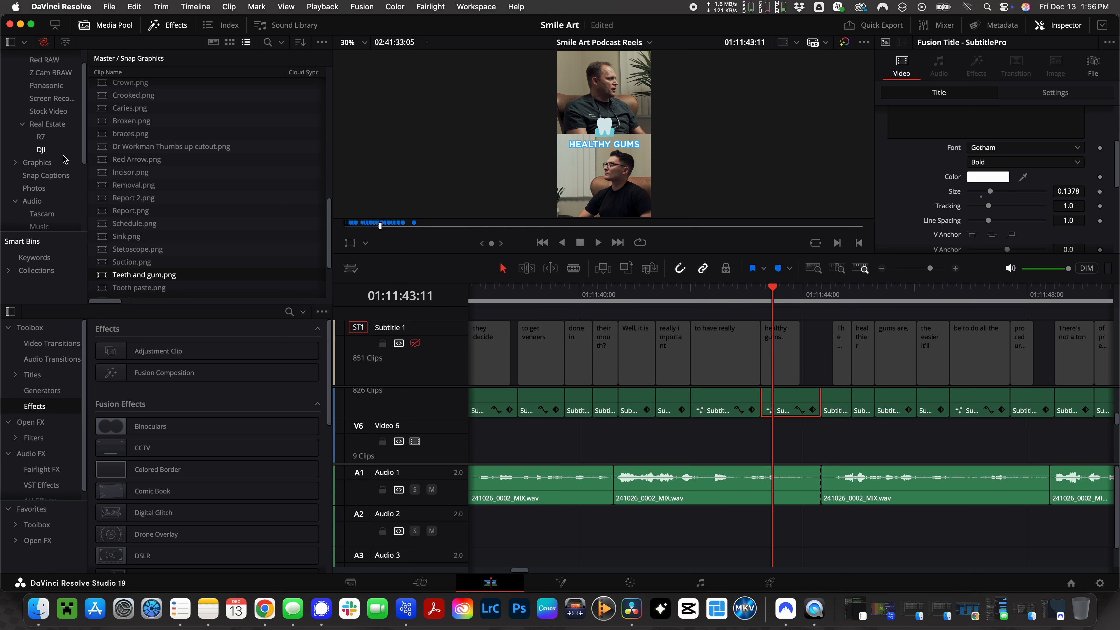
click(461, 6)
mouse_move(501, 390)
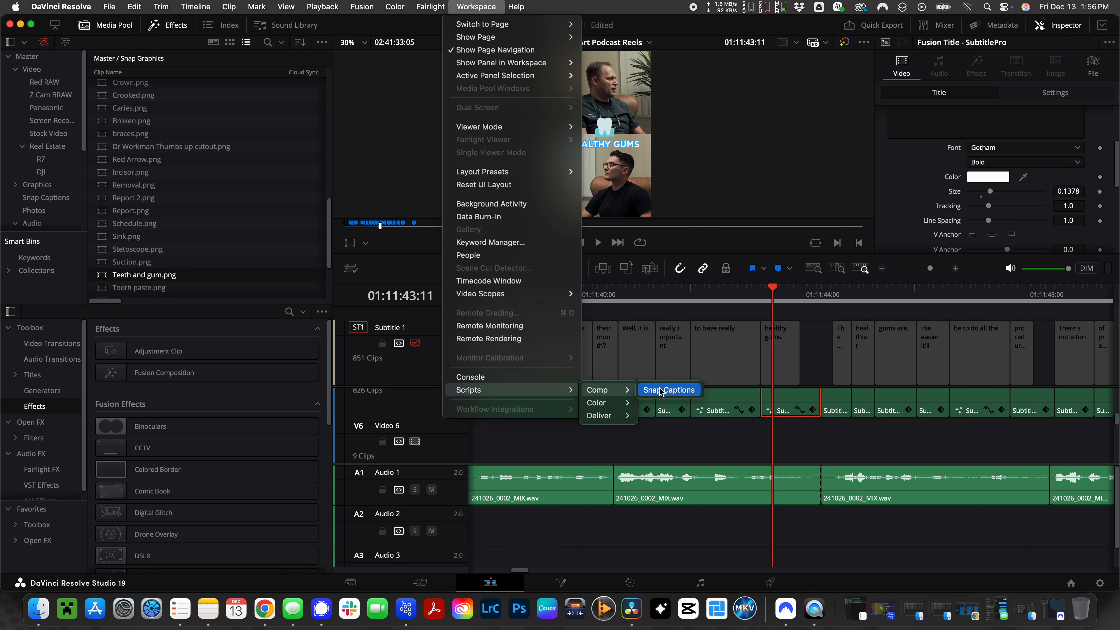
click(668, 390)
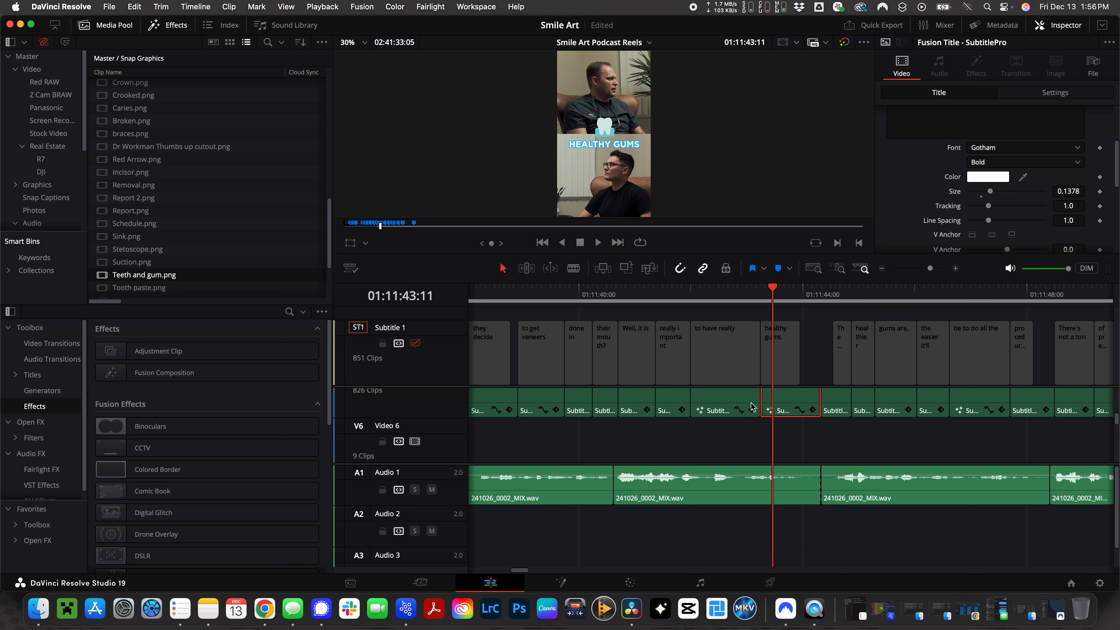
Play the timeline from the TO HAVE REALLY caption into HEALTHY GUMS to preview the caption with its icon
key(space)
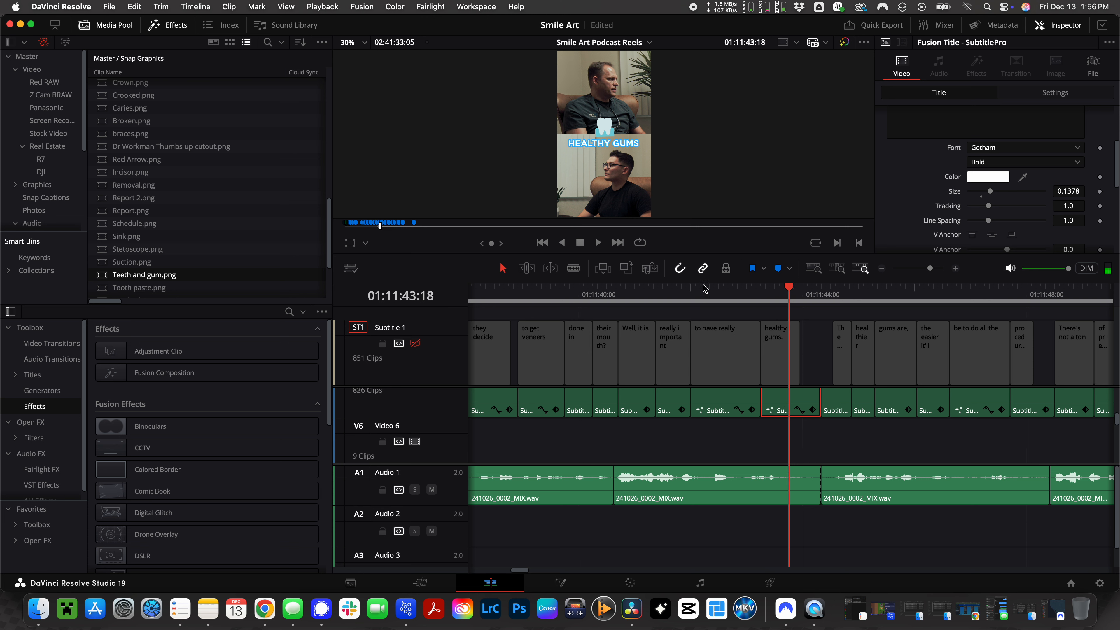
click(680, 293)
key(space)
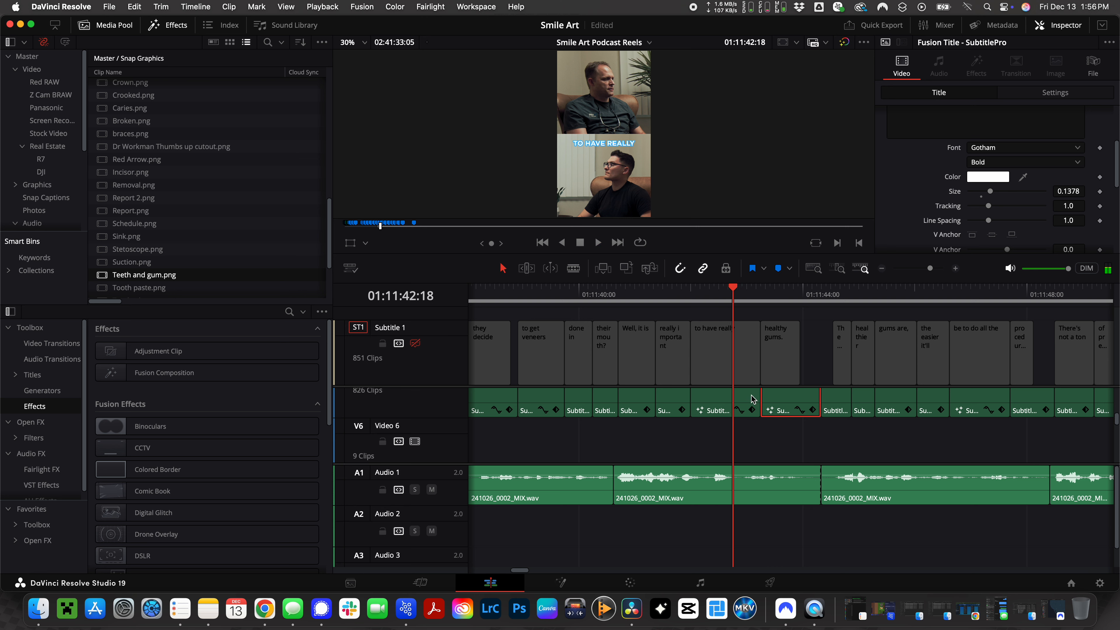
key(space)
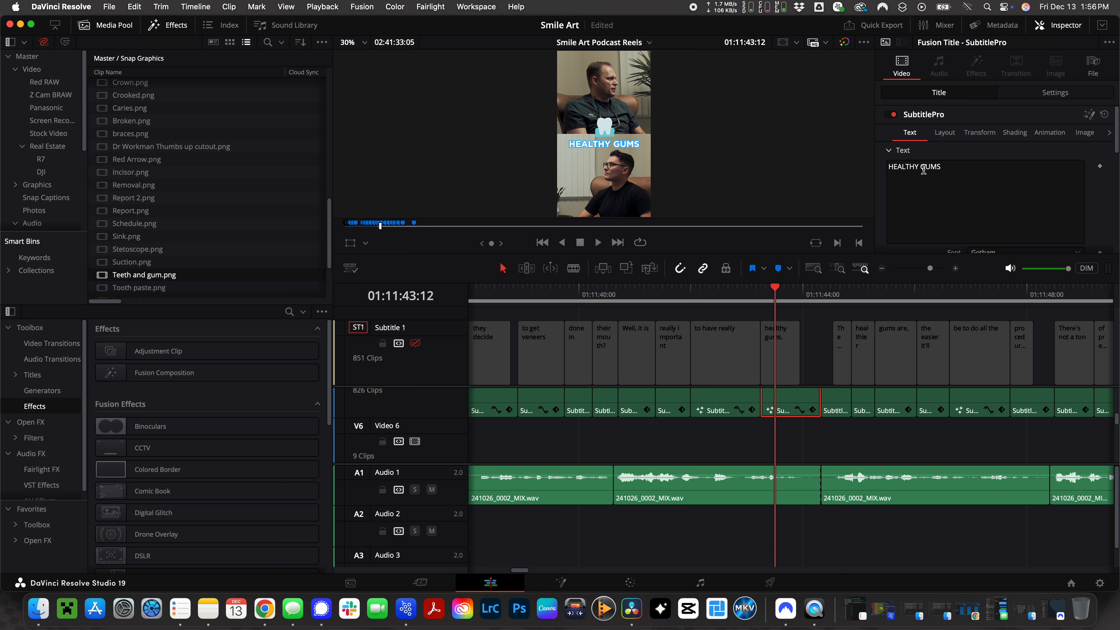
Examine the HEALTHY GUMS title's text, layout, transform and shading settings, including the Transform mode options
scroll(943, 176, down, 4)
scroll(950, 194, down, 10)
scroll(949, 180, up, 15)
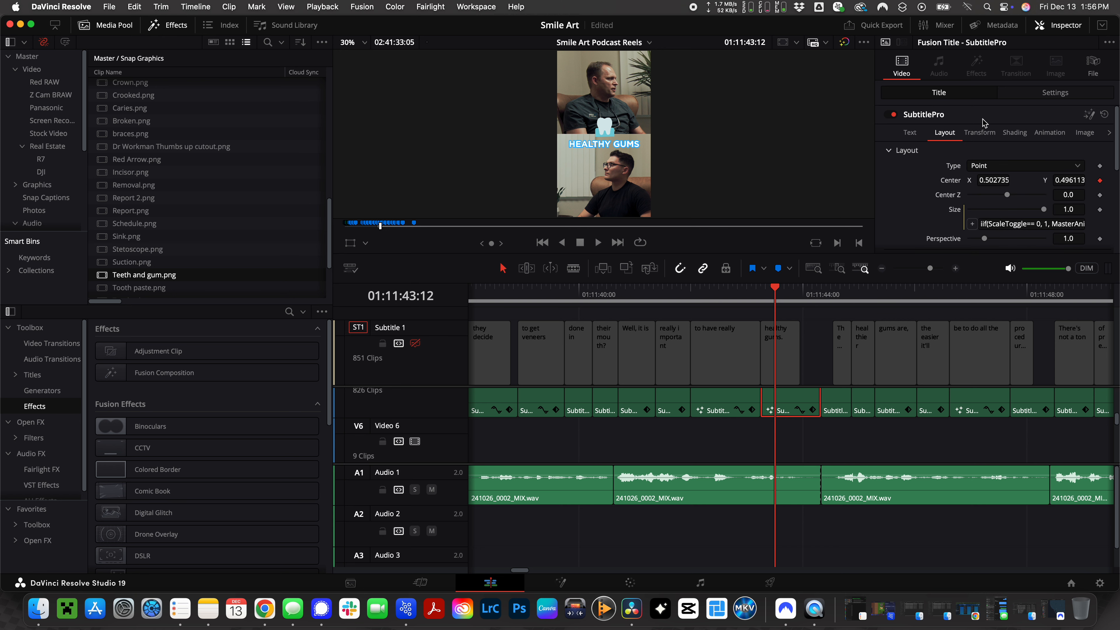
click(980, 137)
scroll(938, 194, down, 2)
scroll(939, 192, up, 2)
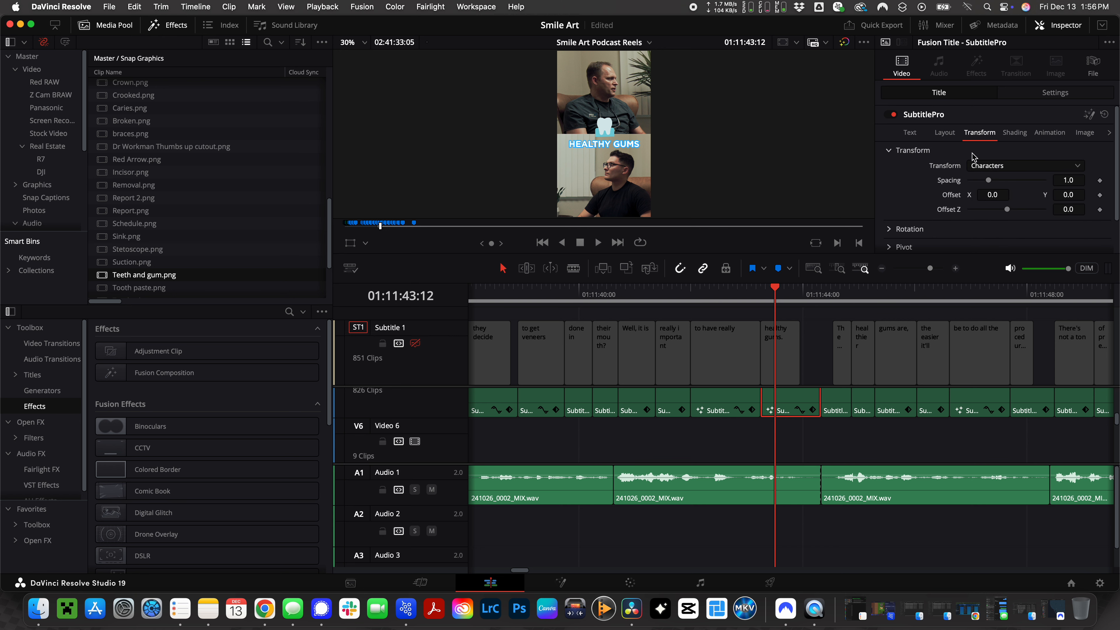
click(1002, 167)
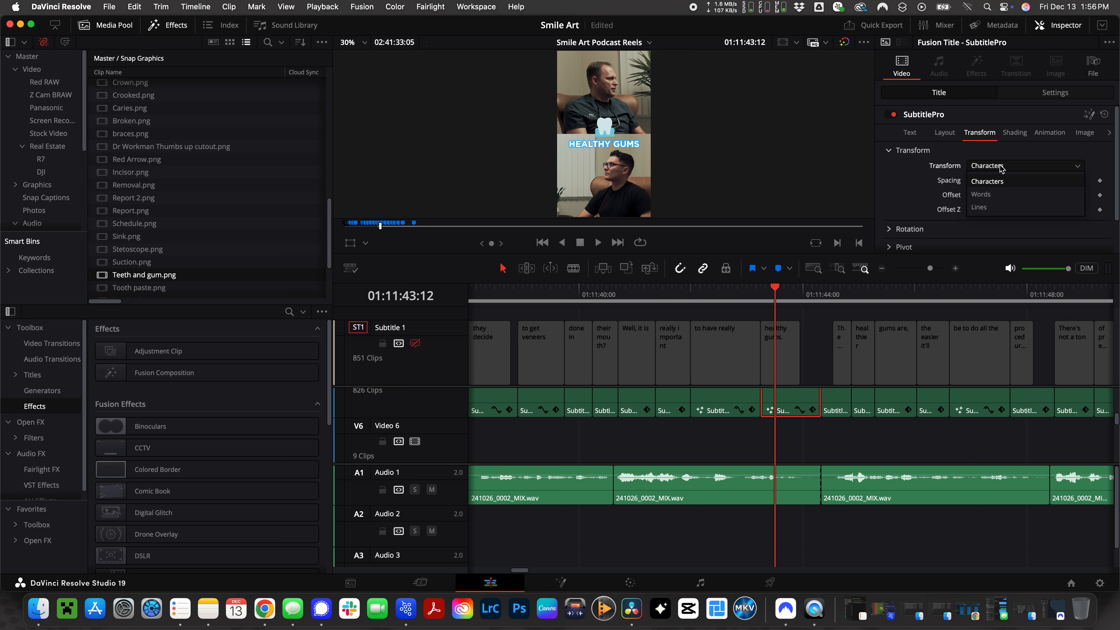
click(1001, 167)
click(1014, 136)
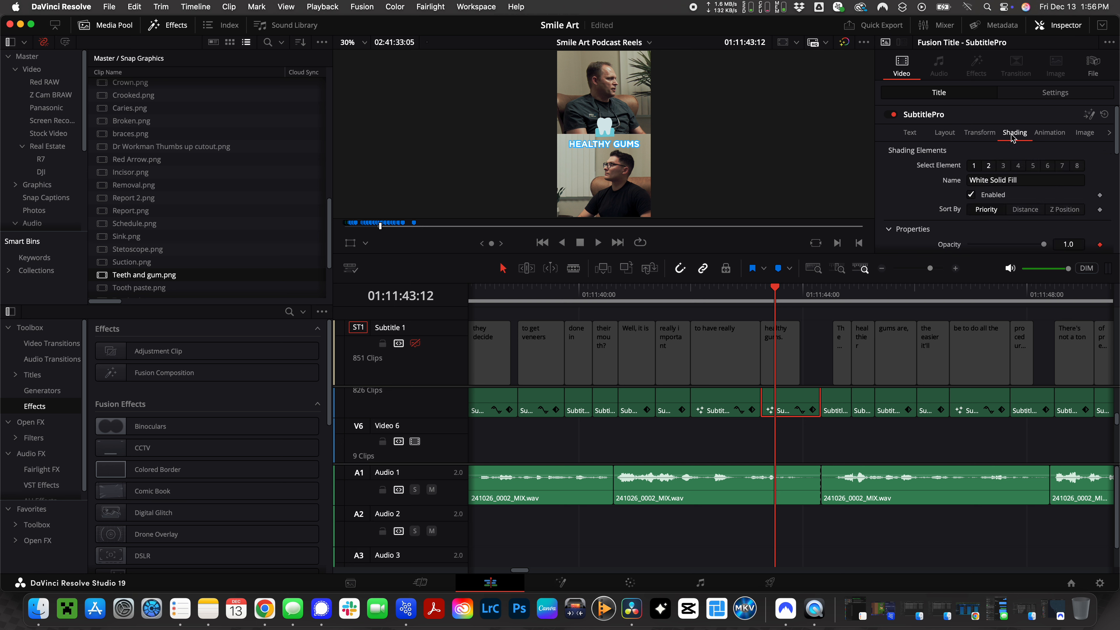
scroll(960, 175, down, 5)
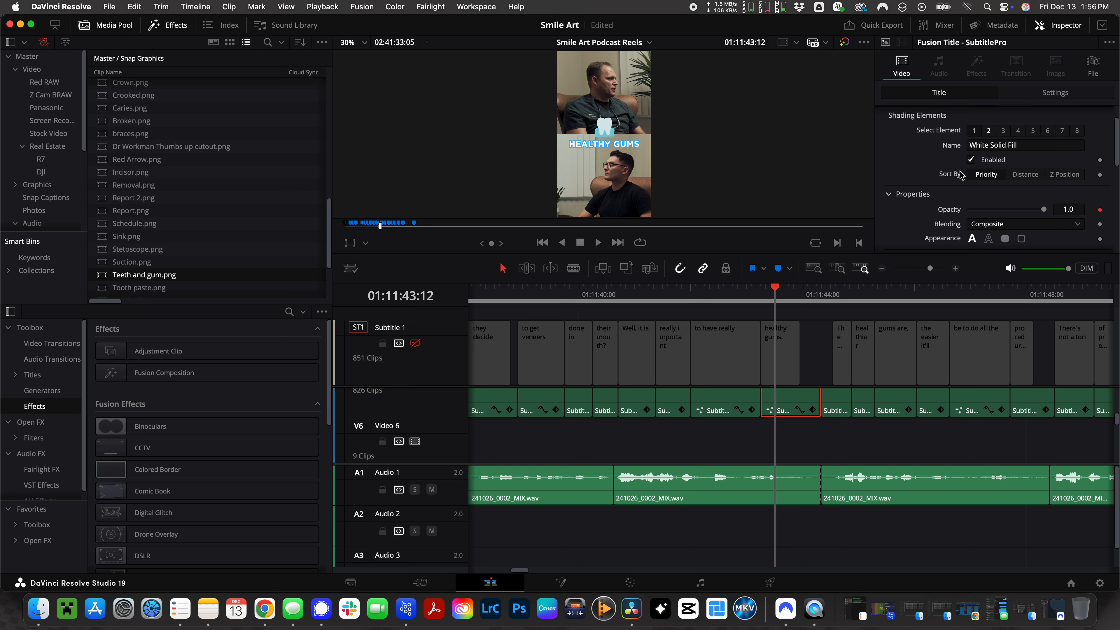
scroll(960, 175, up, 5)
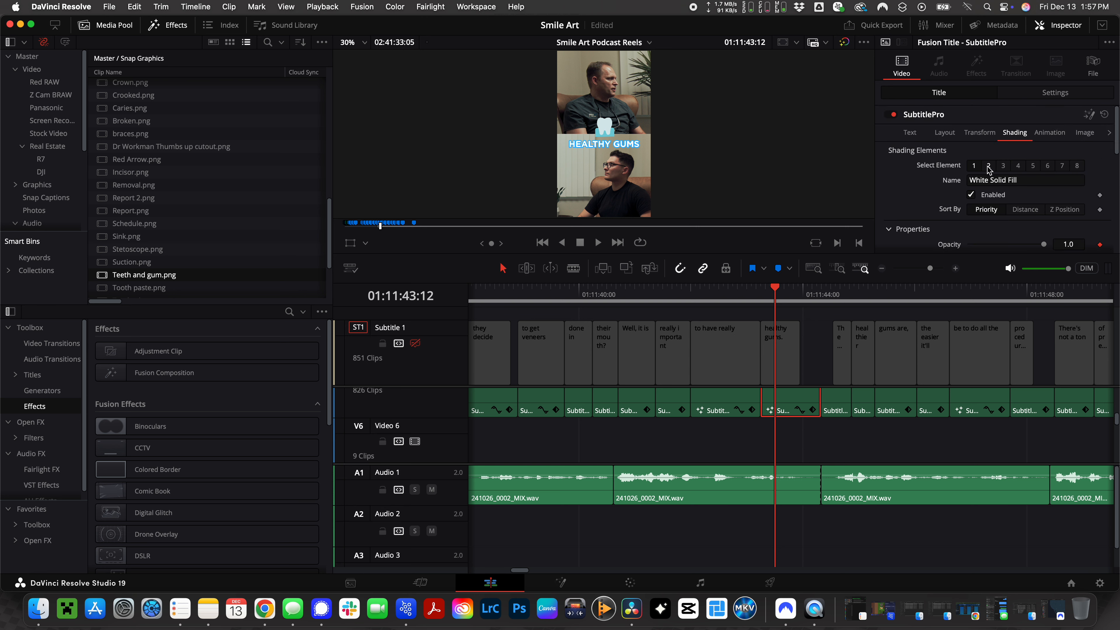
Toggle the title's White Solid Fill and Red Outline shading elements off and back on to compare their effect
click(972, 195)
click(989, 165)
click(973, 196)
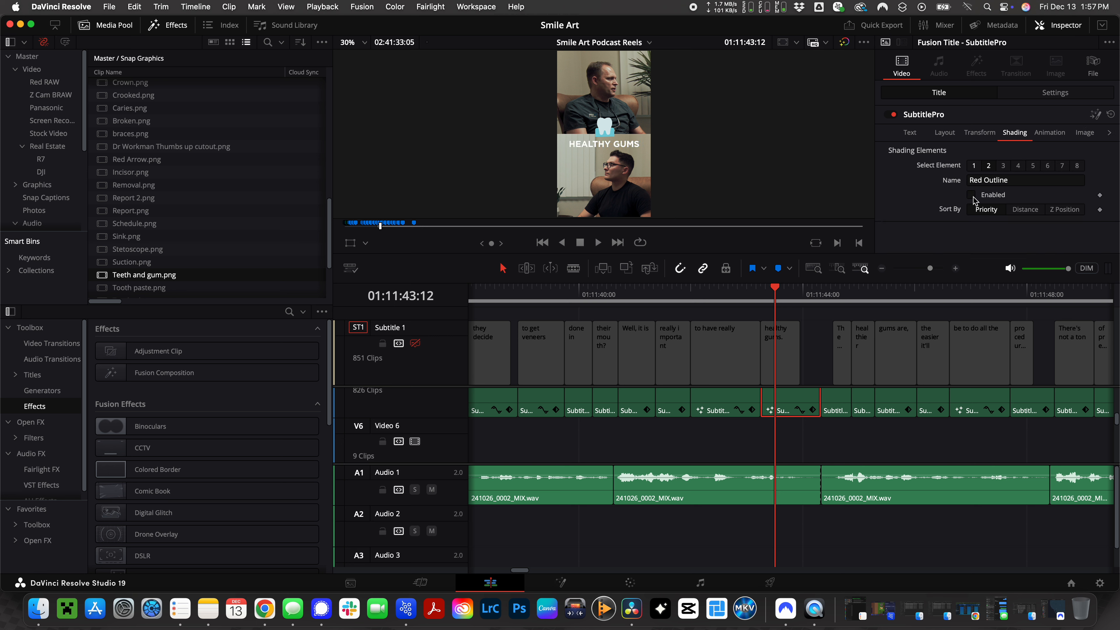
click(973, 196)
click(974, 168)
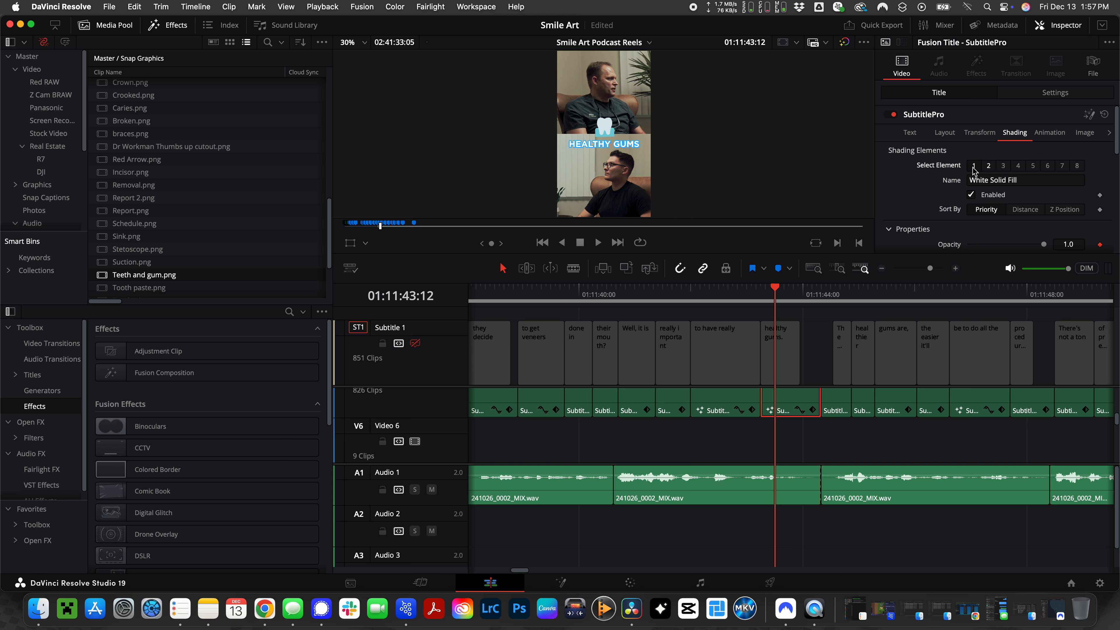
Replay the captions leading up to and through HEALTHY GUMS several times to review their animation
click(1050, 133)
click(1020, 136)
drag(756, 298, 705, 362)
key(space)
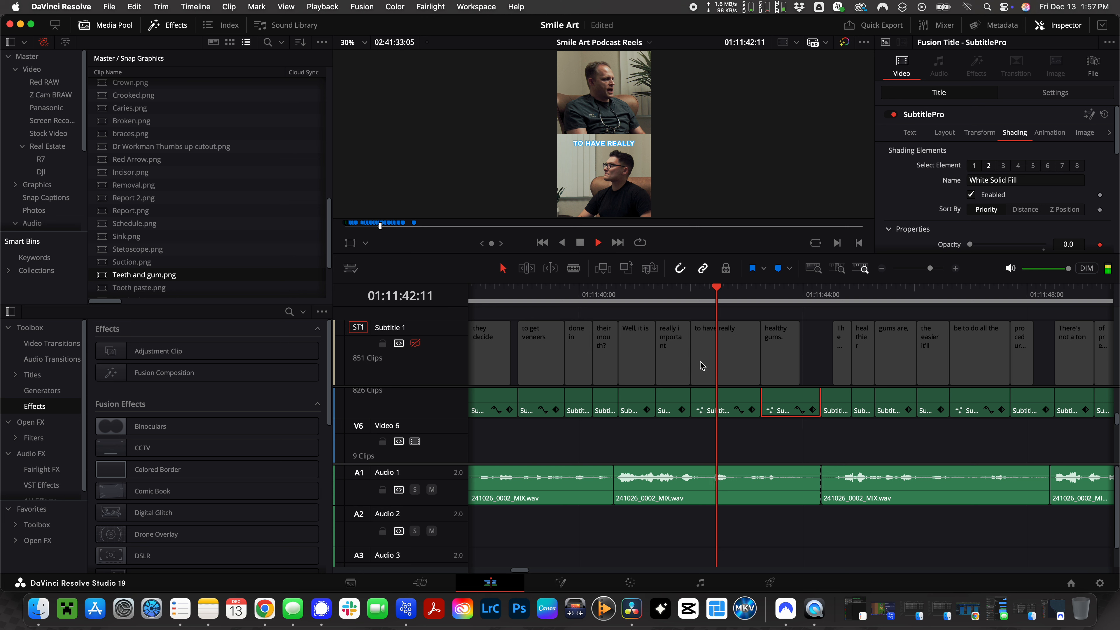
key(space)
click(658, 299)
key(space)
click(782, 300)
key(space)
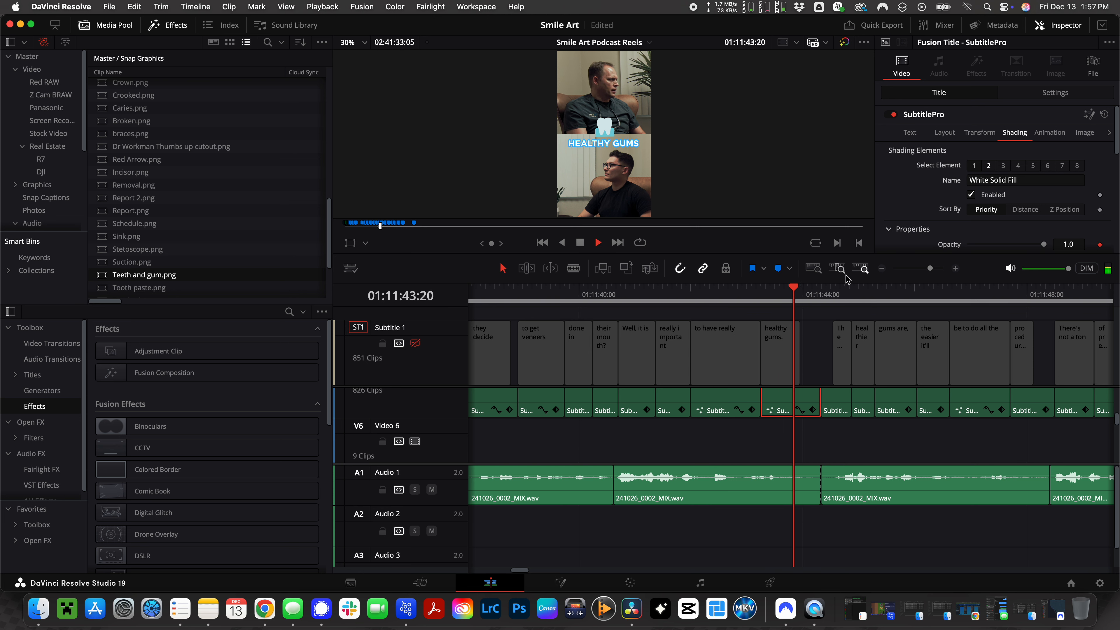
click(769, 298)
key(space)
key(space)
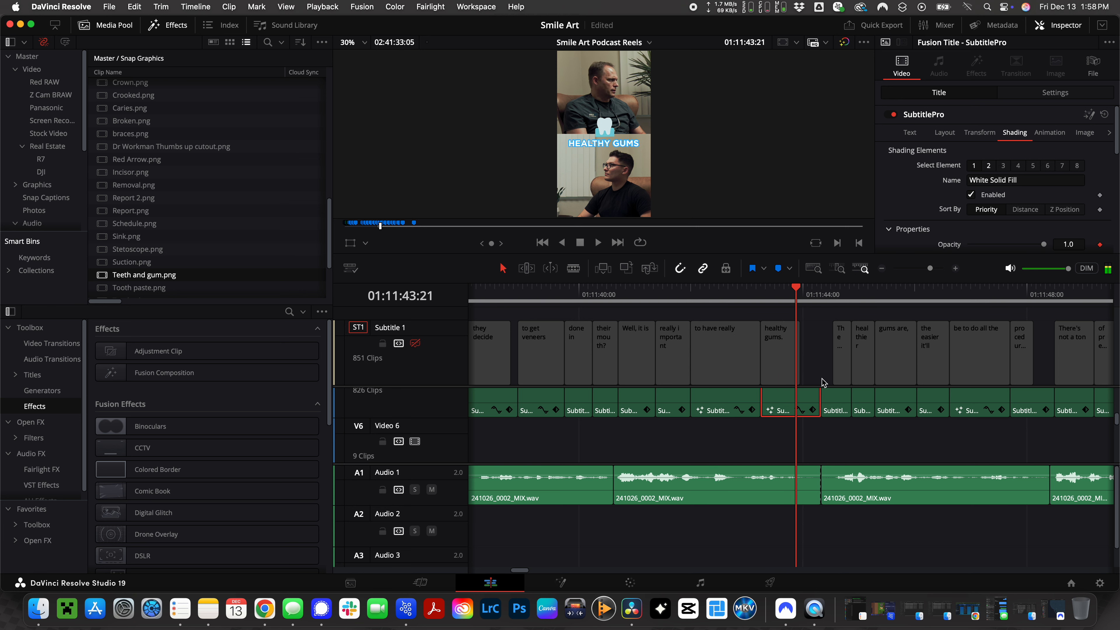
Examine the HEALTHY GUMS title's shading position and animation settings, including the scale, fade and shake toggles
scroll(926, 185, down, 6)
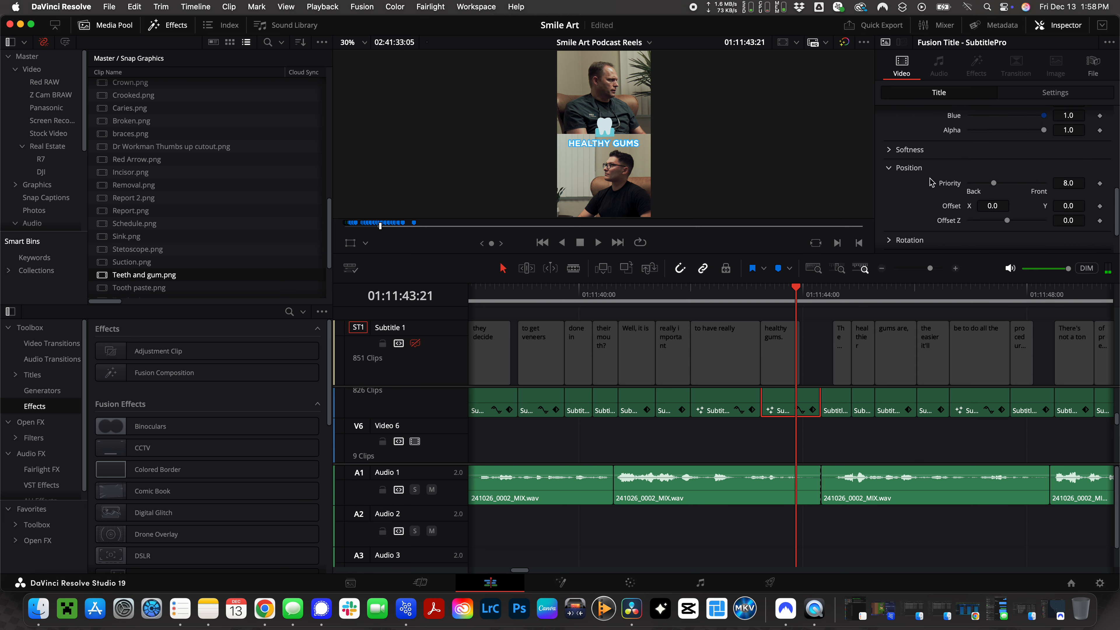
scroll(931, 182, up, 5)
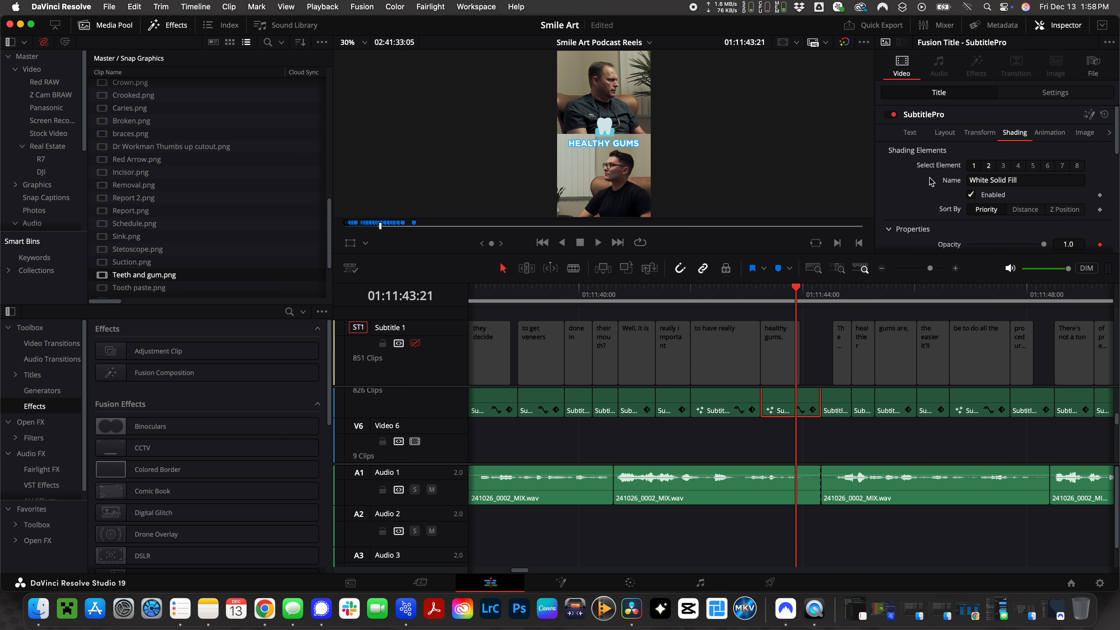
click(910, 133)
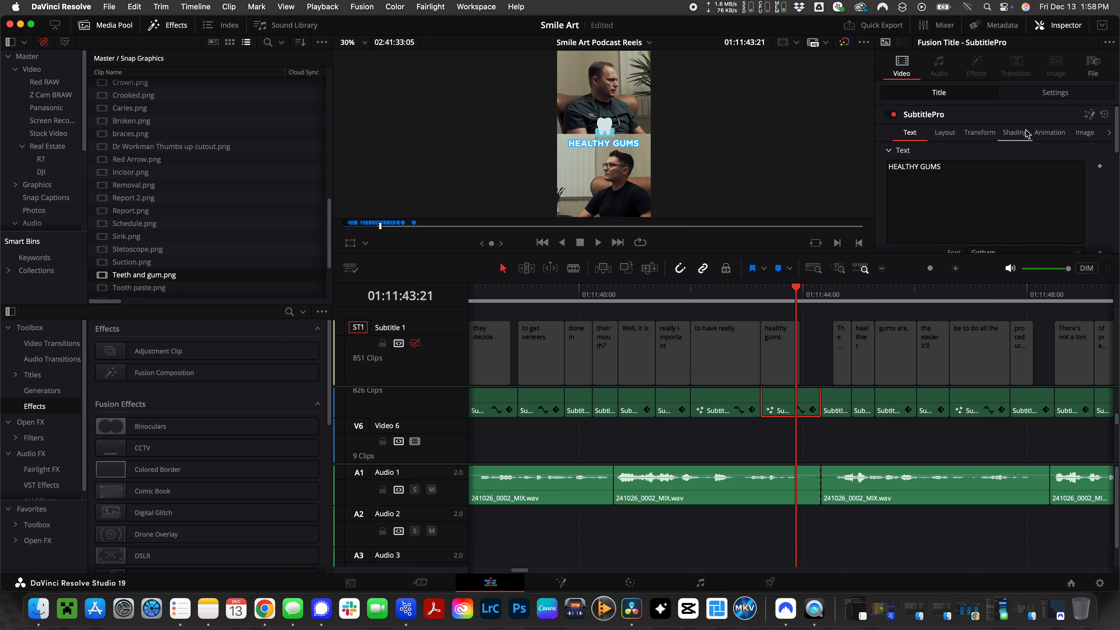
click(1049, 133)
scroll(980, 194, down, 4)
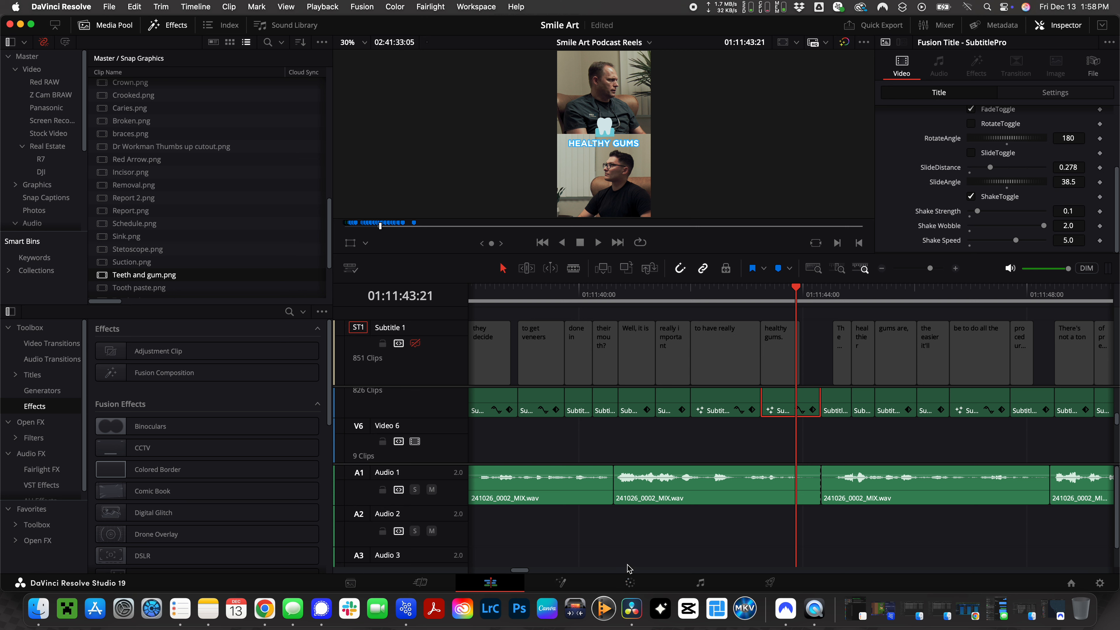
scroll(948, 189, up, 5)
scroll(948, 190, down, 5)
scroll(948, 186, up, 5)
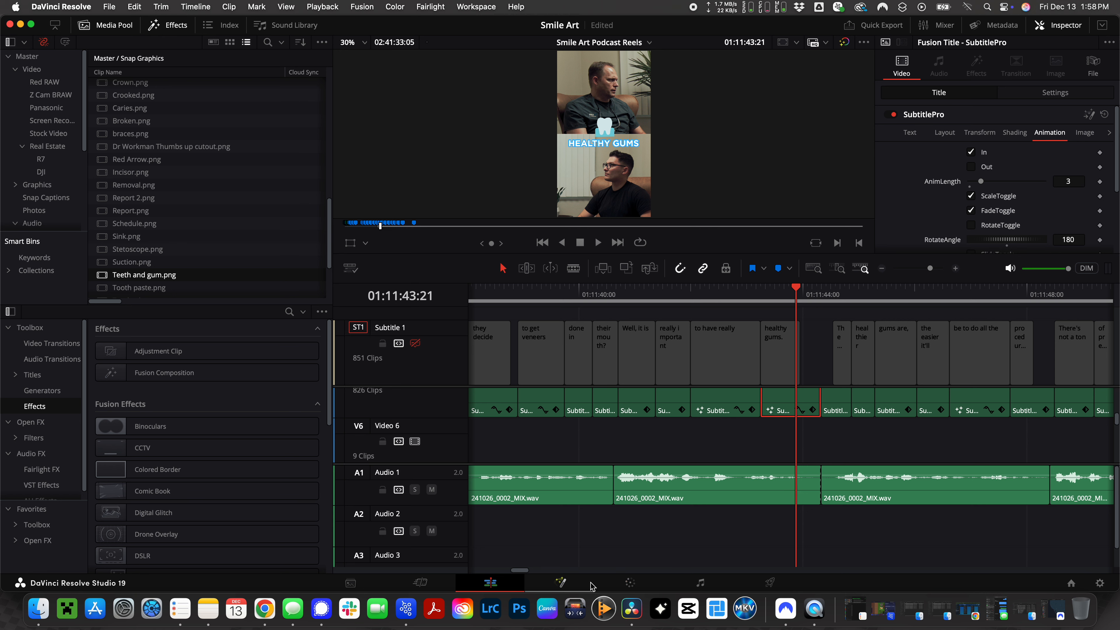
On the Fusion page, align MediaOut1 with the node row and move Template slightly farther below MatchSubtitlePro
click(562, 583)
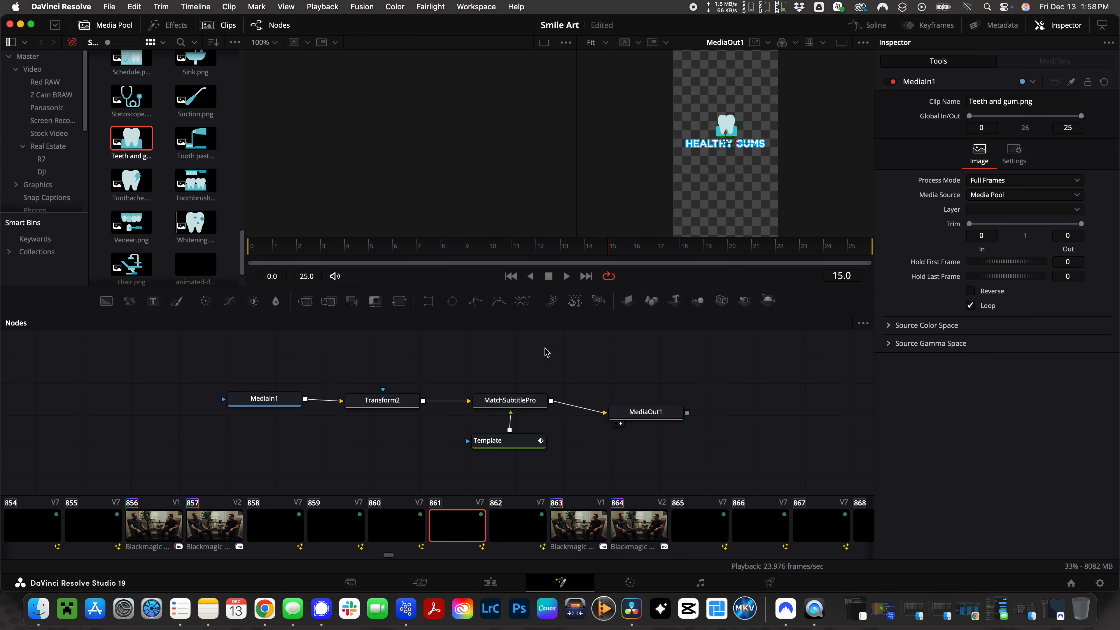
mouse_move(657, 411)
mouse_down()
mouse_move(658, 390)
mouse_move(650, 400)
mouse_up()
click(579, 389)
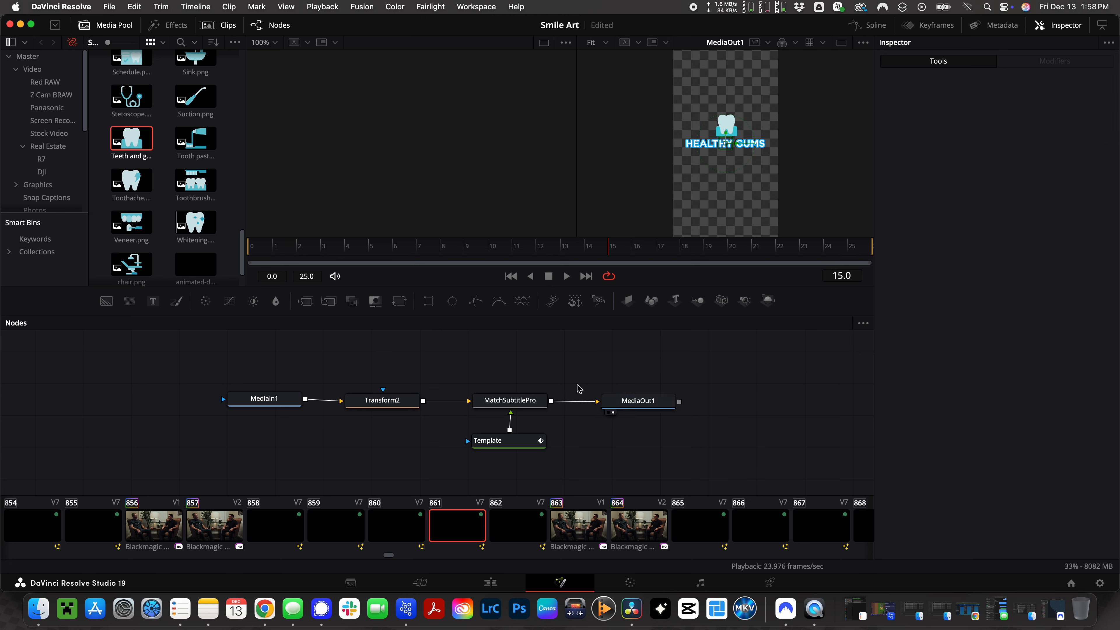
click(509, 406)
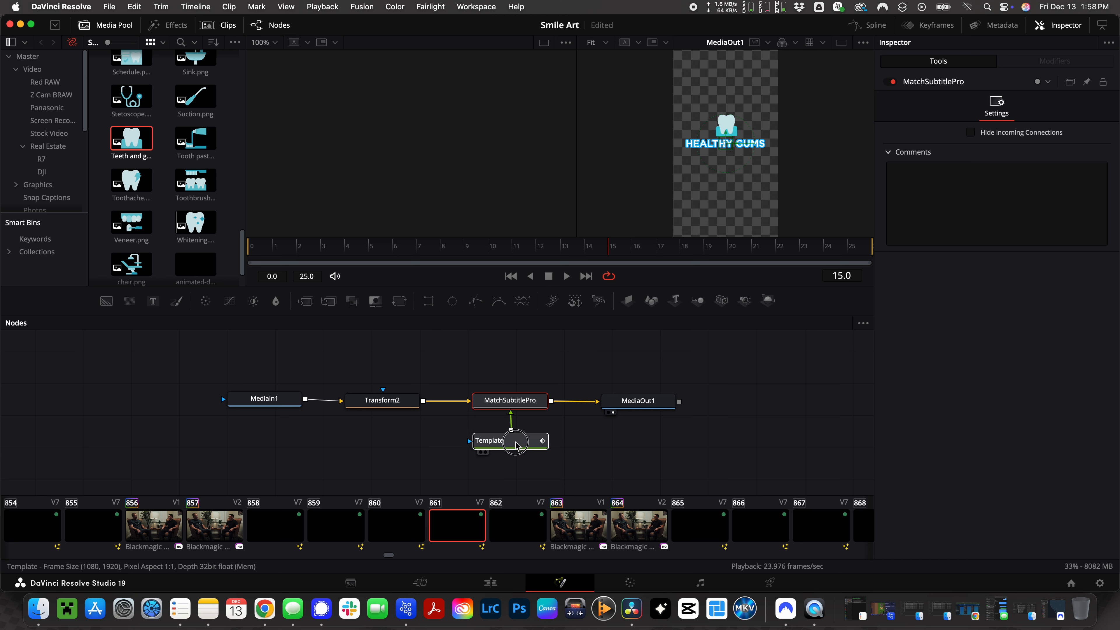
drag(512, 441, 514, 450)
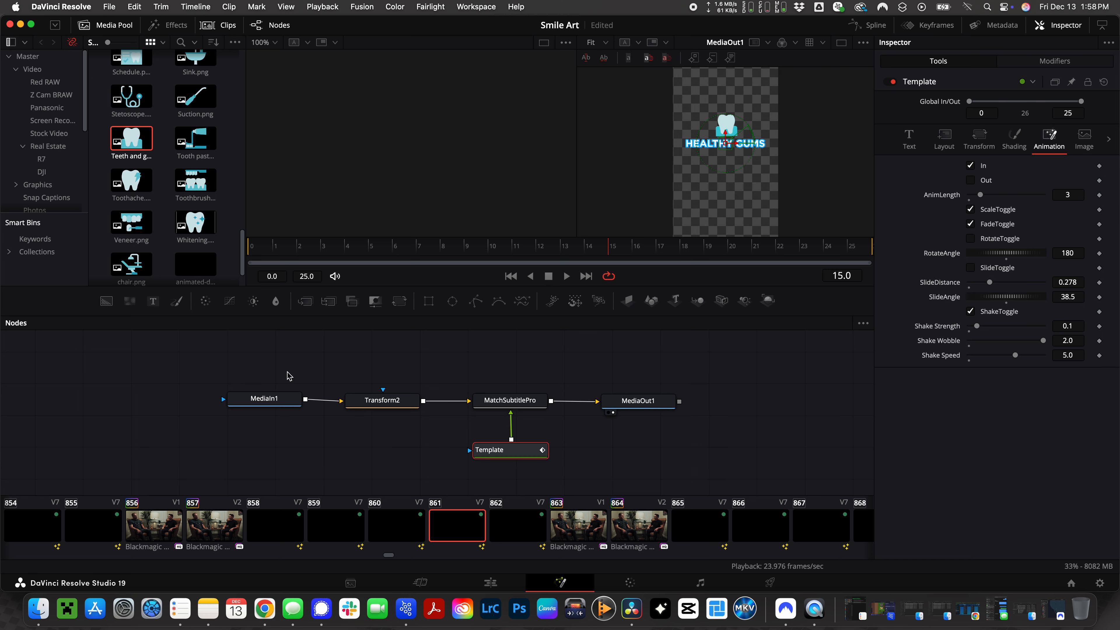
Move MediaIn1 closer to Transform2 and play the HEALTHY GUMS composition with Transform2 selected to review its effect
click(278, 400)
drag(272, 400, 289, 394)
click(386, 407)
key(space)
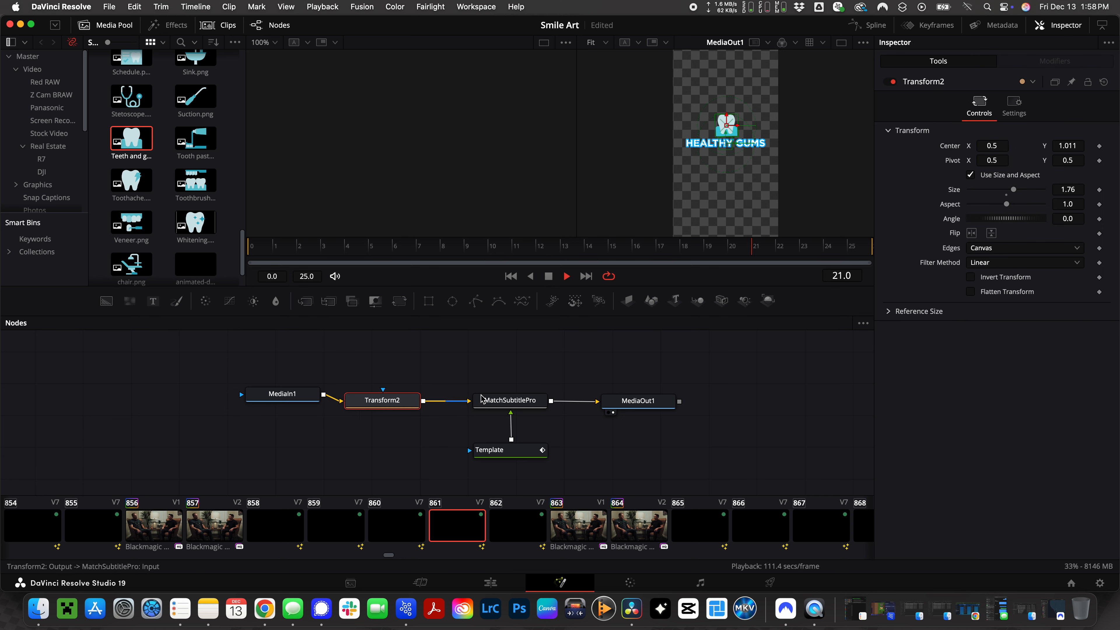
key(space)
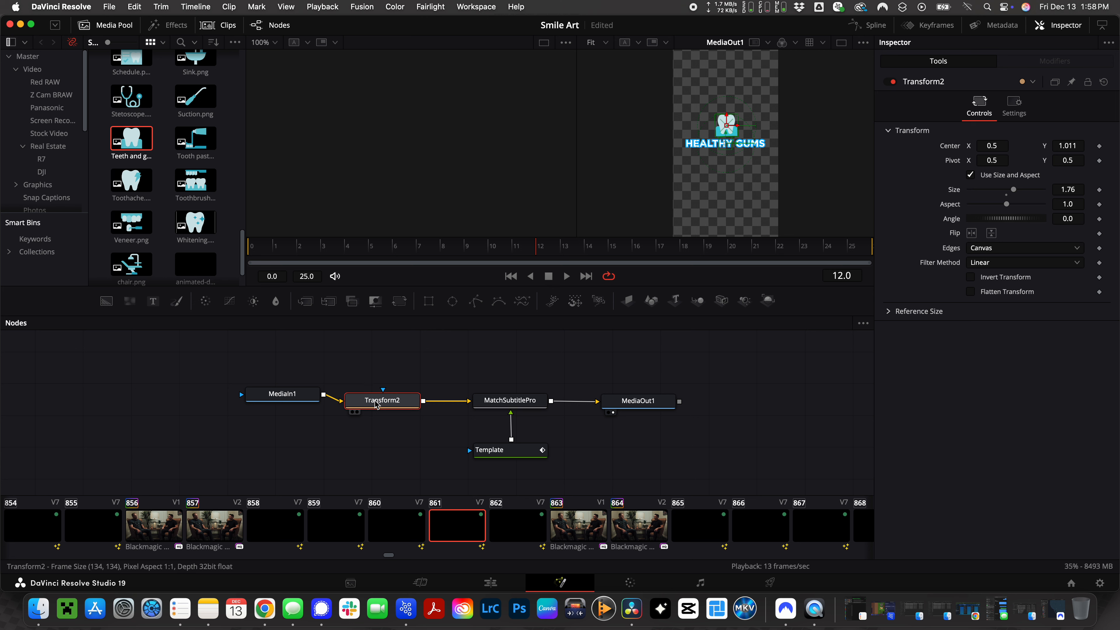
key(super+b)
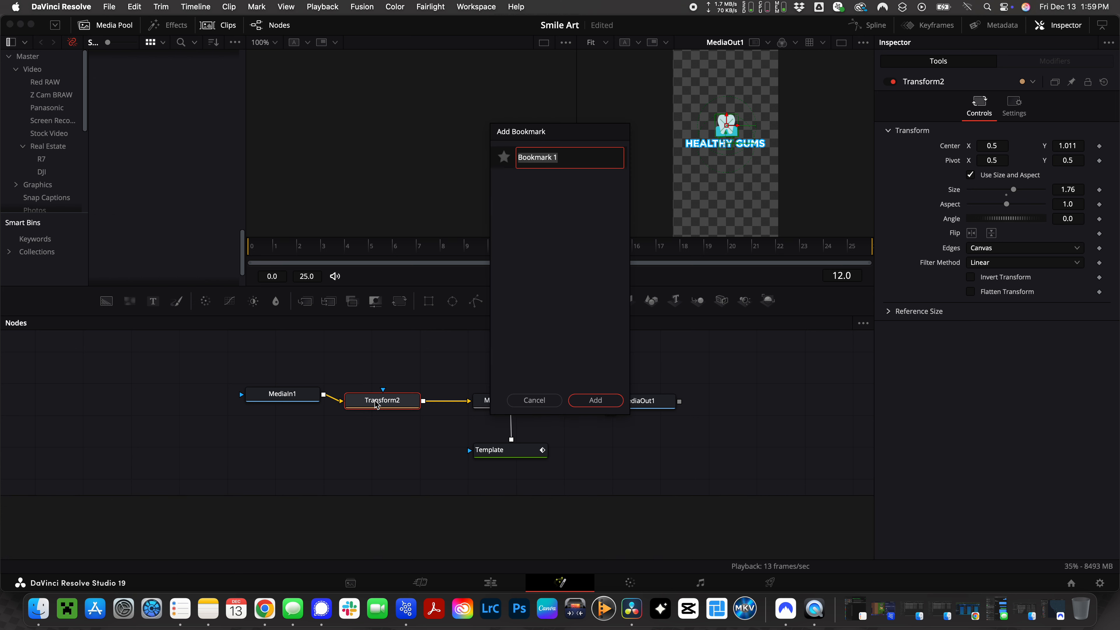
click(532, 403)
Detach Transform2 from the chain, move it below, and connect MediaIn1 directly to MatchSubtitlePro
click(335, 401)
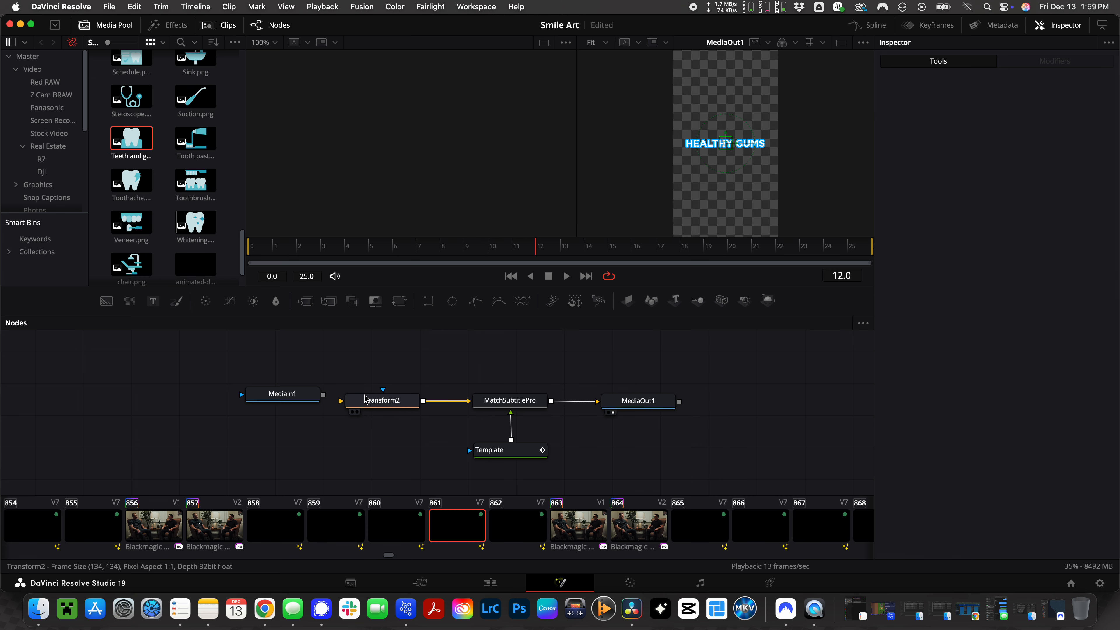
click(440, 401)
click(395, 402)
drag(395, 402, 386, 441)
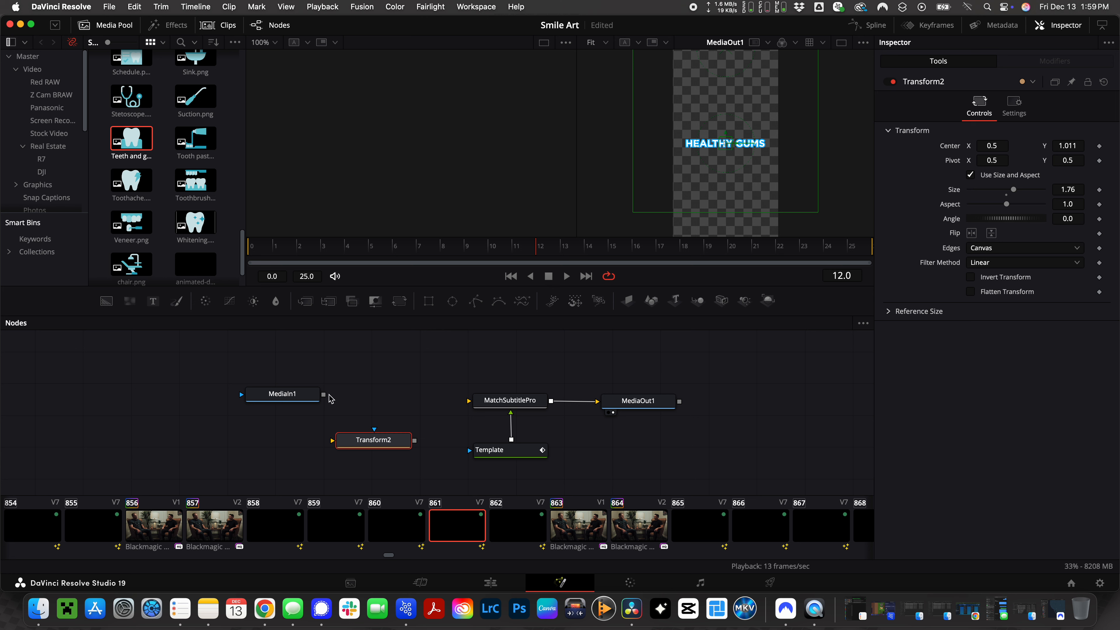
drag(324, 395, 471, 402)
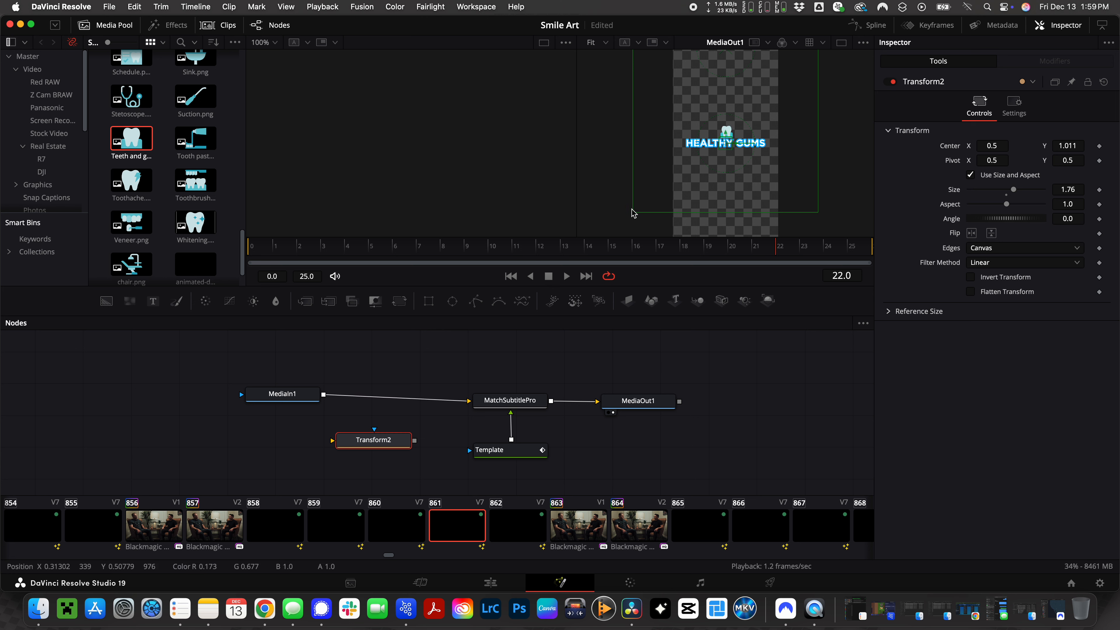
Reconnect Transform2 between MediaIn1 and MatchSubtitlePro, and place it nearly level with the node row
drag(370, 443, 384, 424)
click(348, 422)
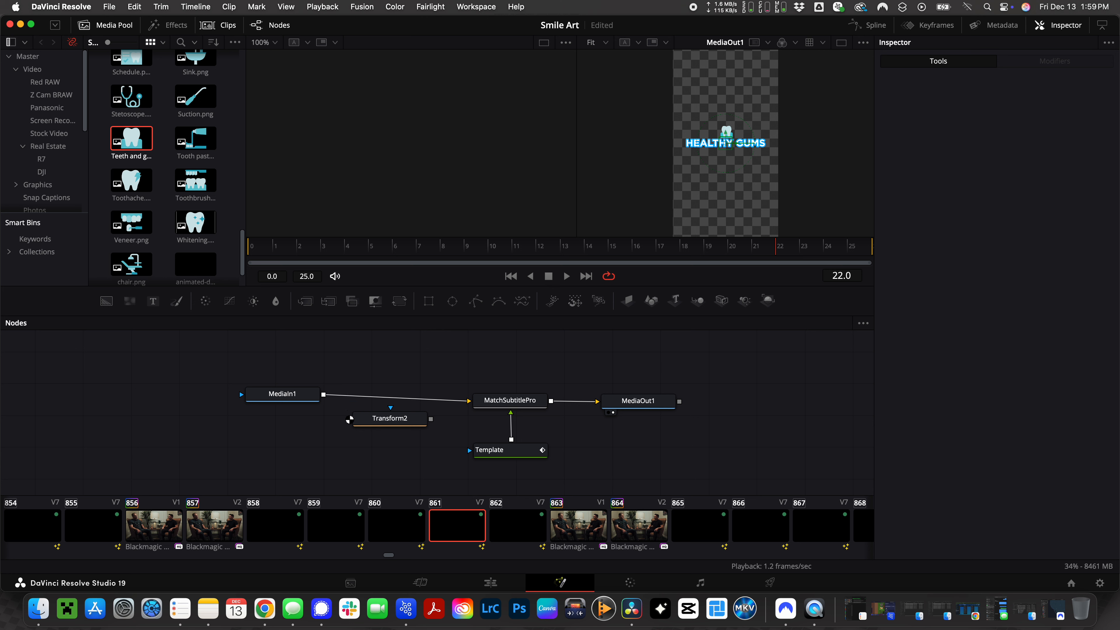
drag(348, 418, 327, 366)
drag(430, 419, 469, 401)
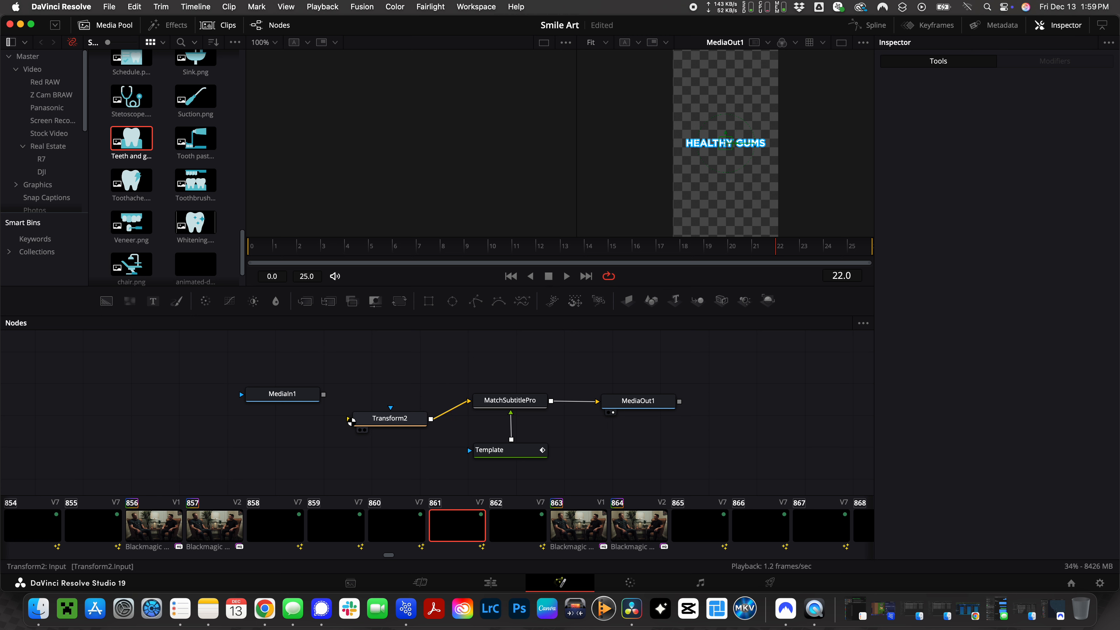
drag(348, 417, 324, 394)
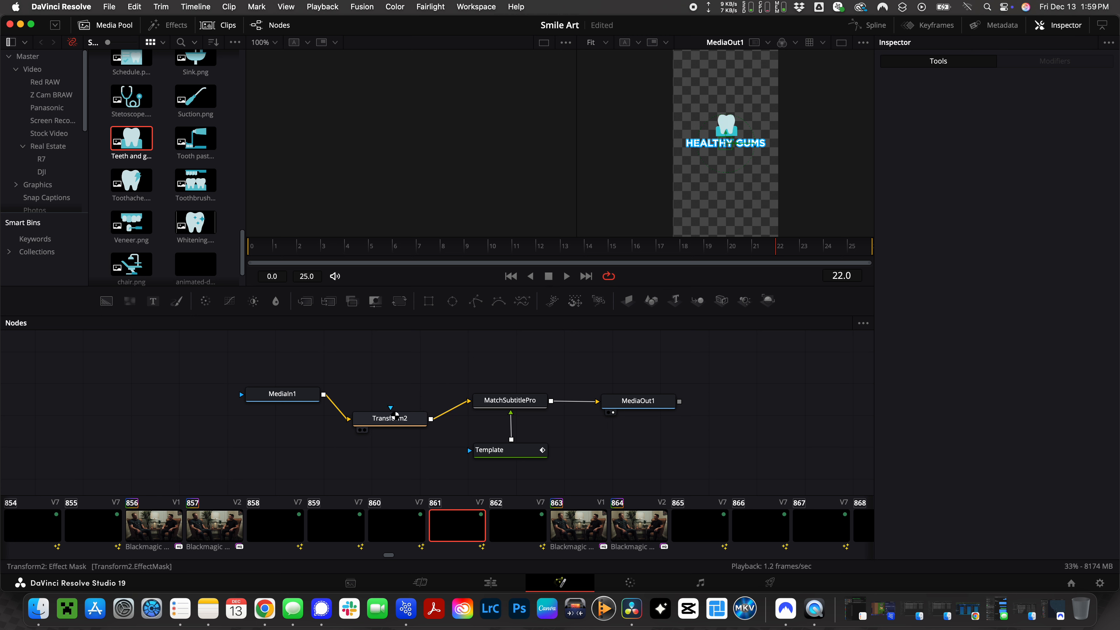
mouse_move(390, 408)
mouse_down()
mouse_move(390, 381)
mouse_move(388, 395)
mouse_up()
Insert a Transform node directly after MediaIn1 and undo the insertion
click(287, 394)
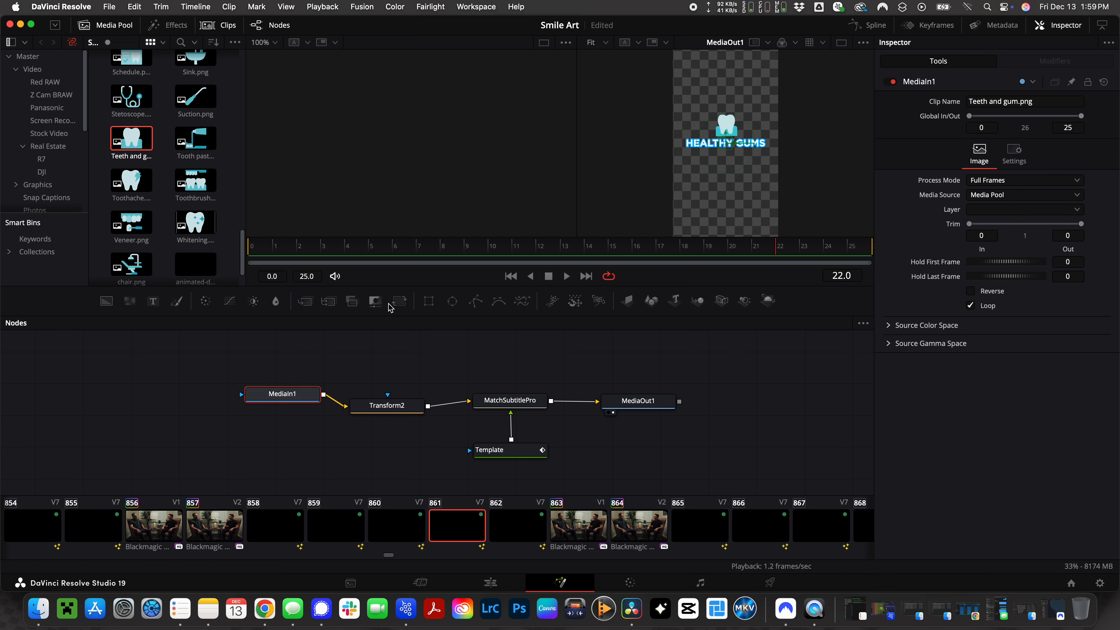
click(400, 303)
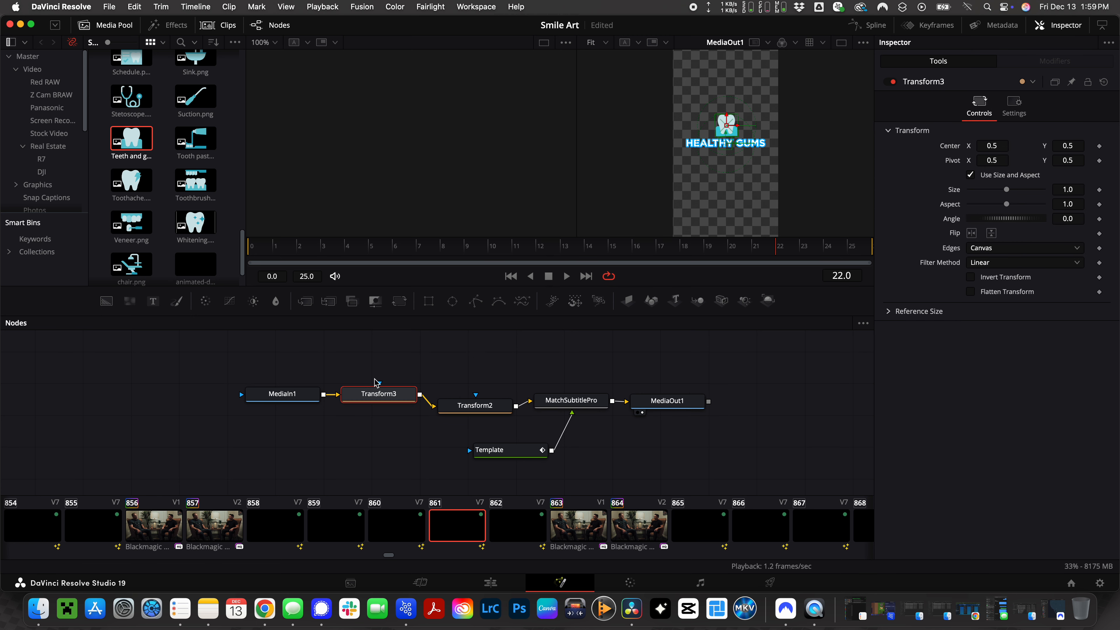
key(super+z)
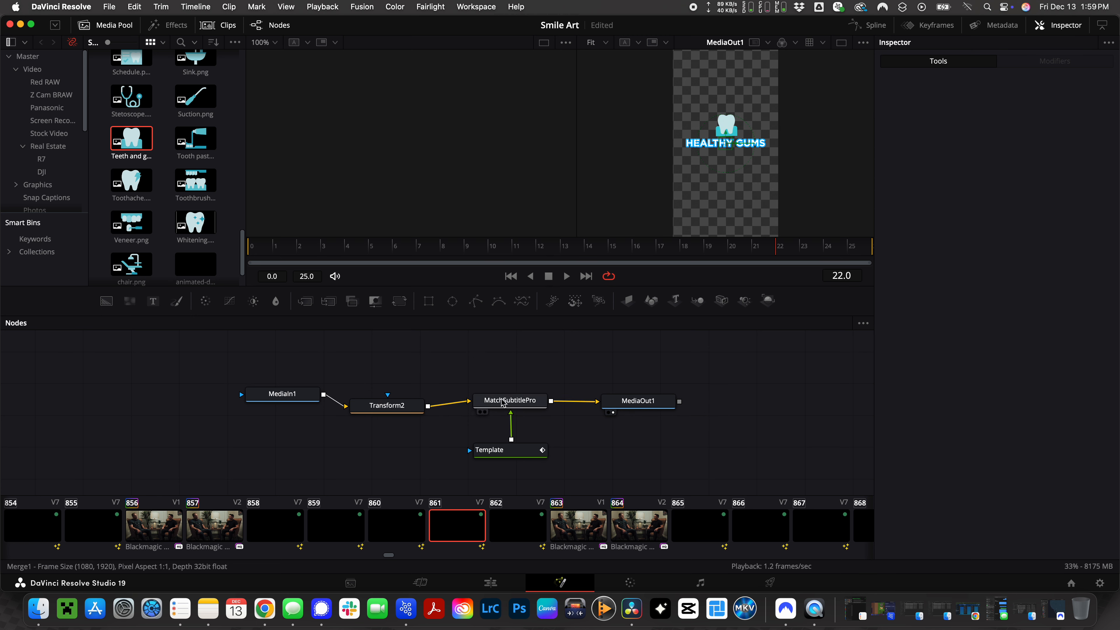
Select the MatchSubtitlePro node and show the Macros category of the Fusion tools in the effects library
click(510, 402)
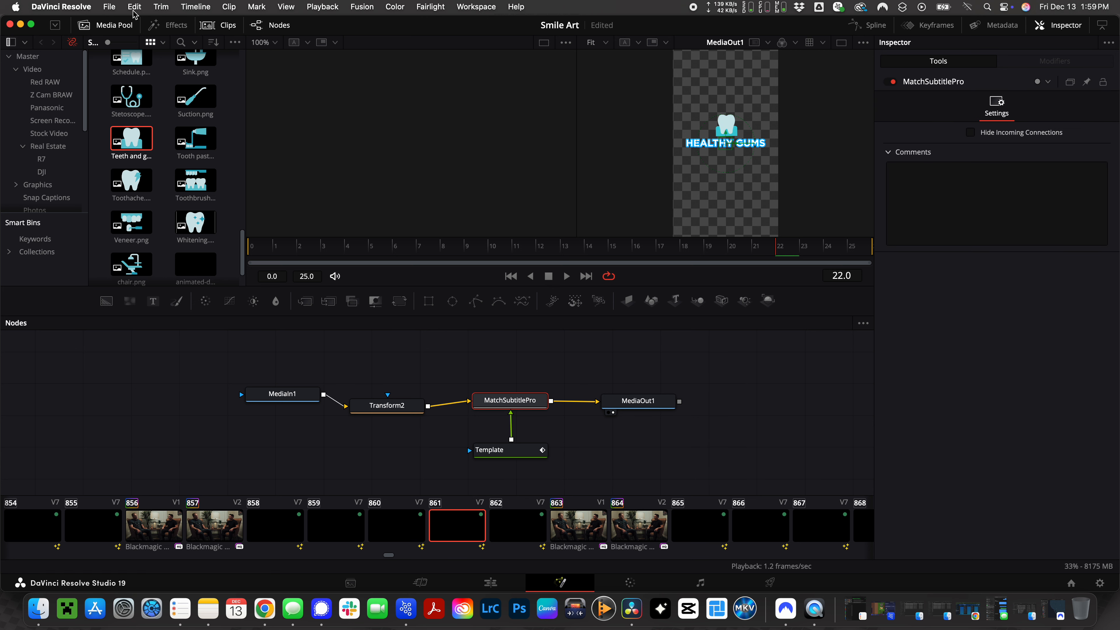
click(169, 27)
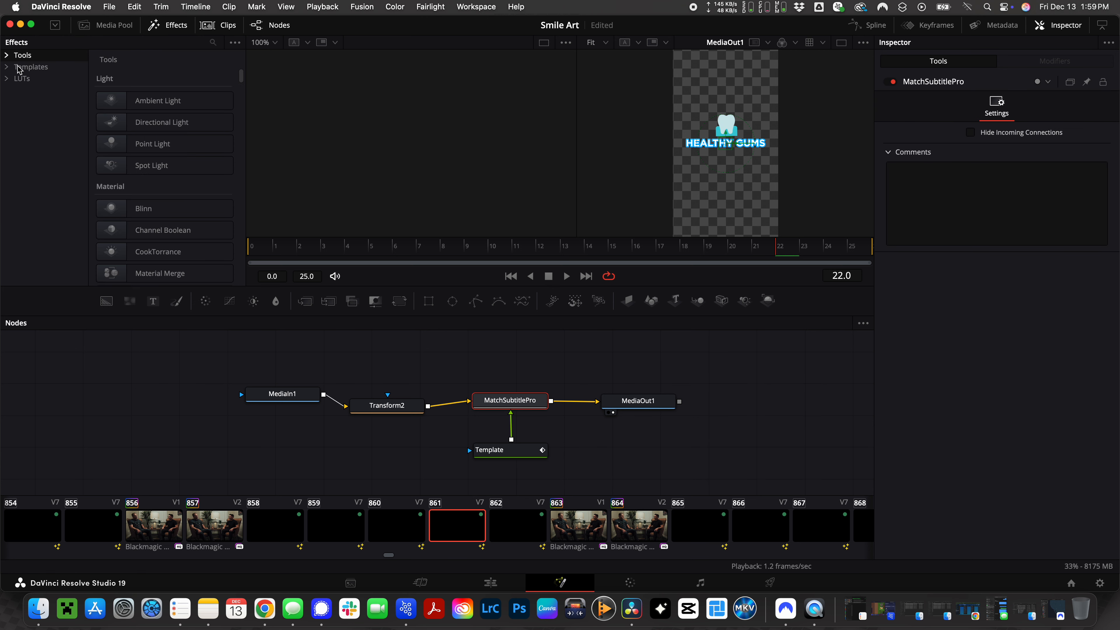
click(10, 59)
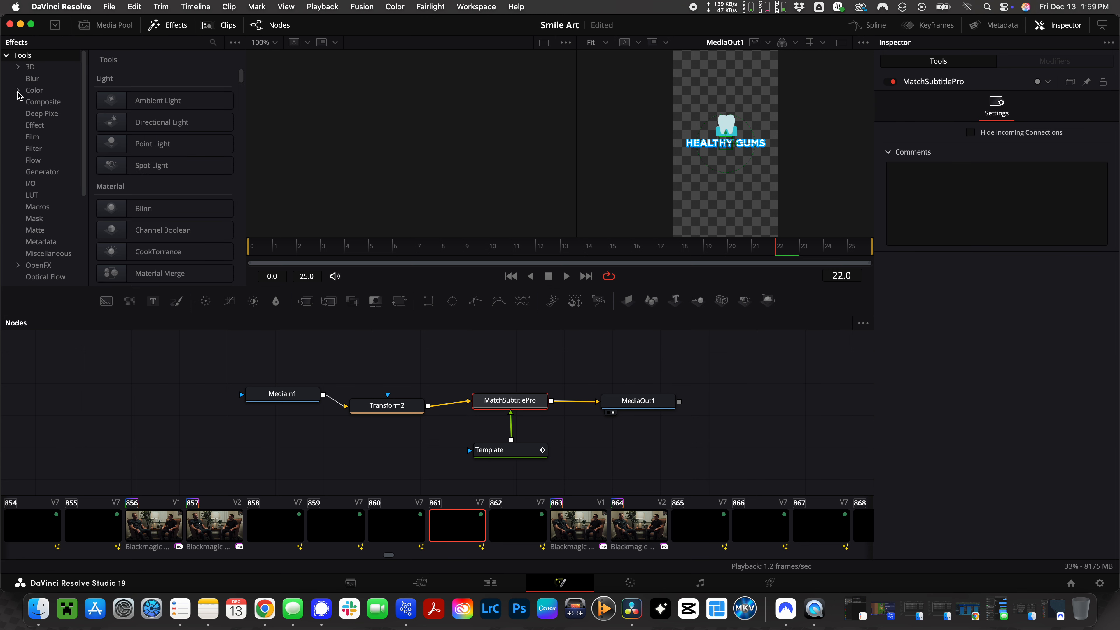
click(35, 208)
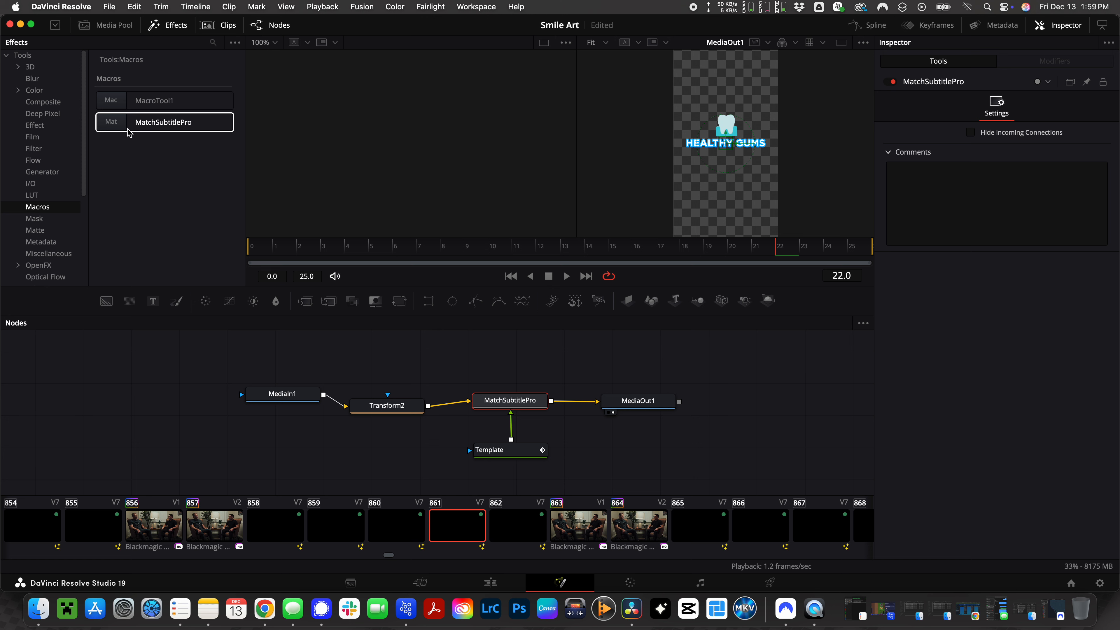
Move MediaIn1 away from Transform2, insert a second MatchSubtitlePro macro after it, and delete that macro
click(309, 394)
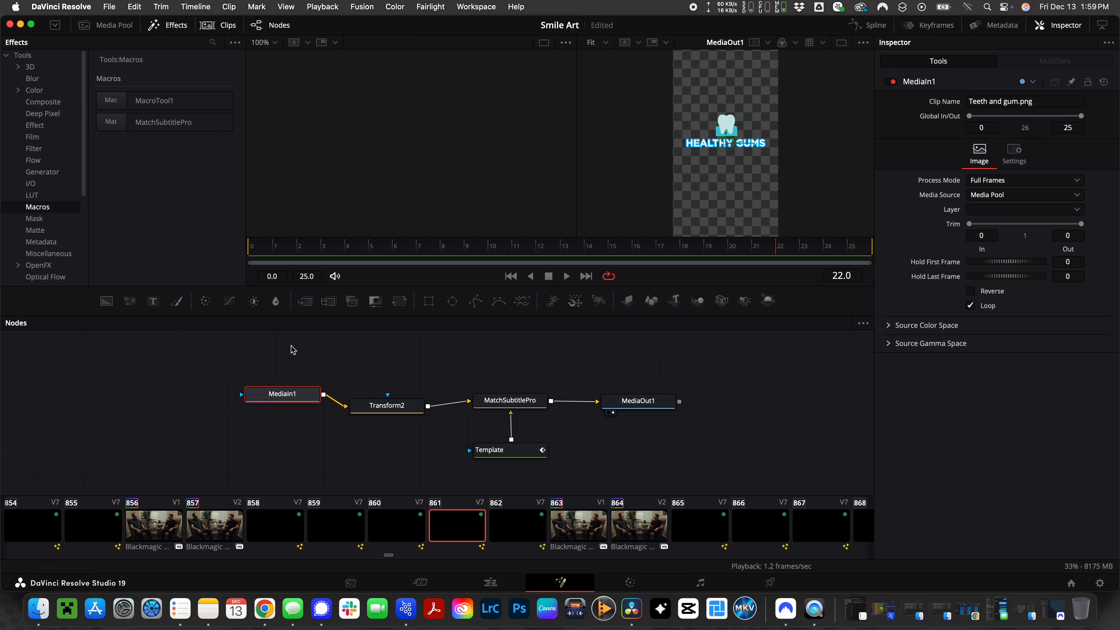
drag(287, 403, 122, 386)
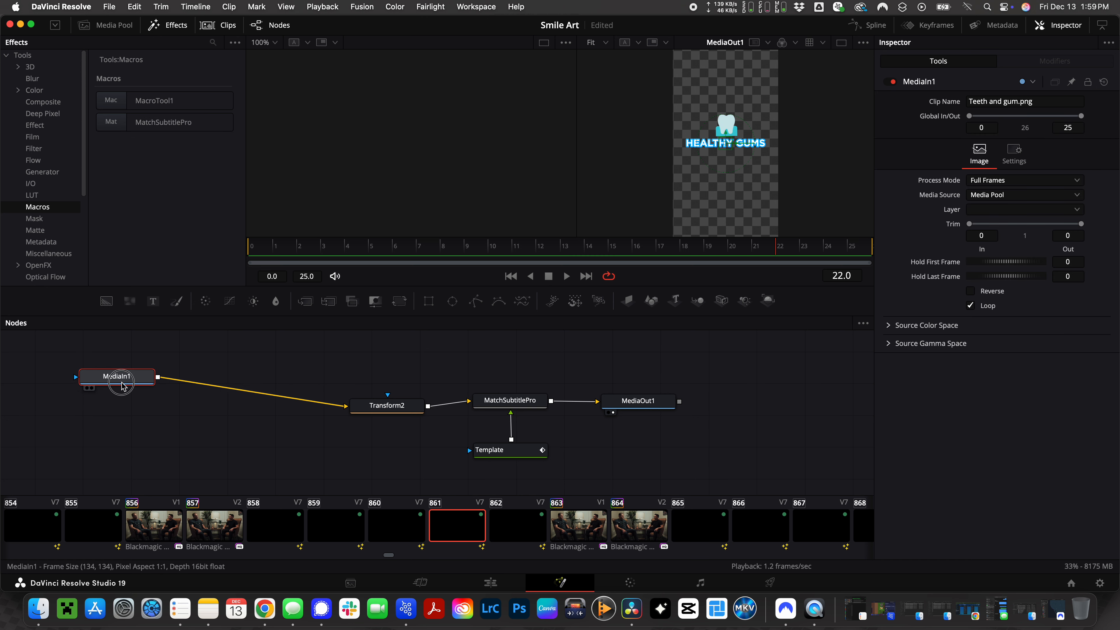
click(156, 123)
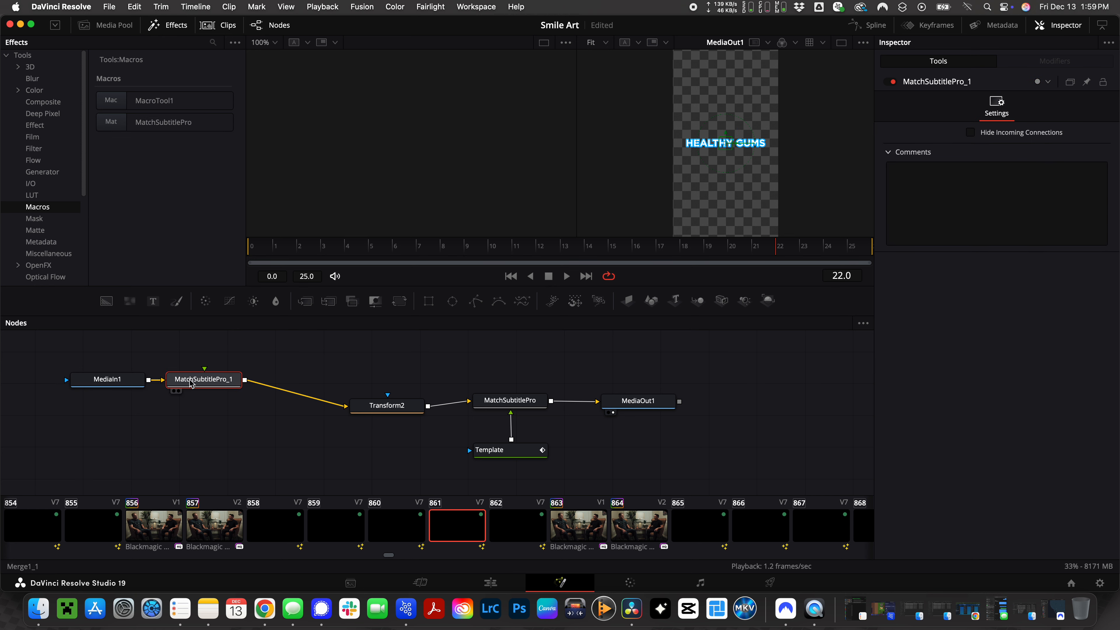
key(Delete)
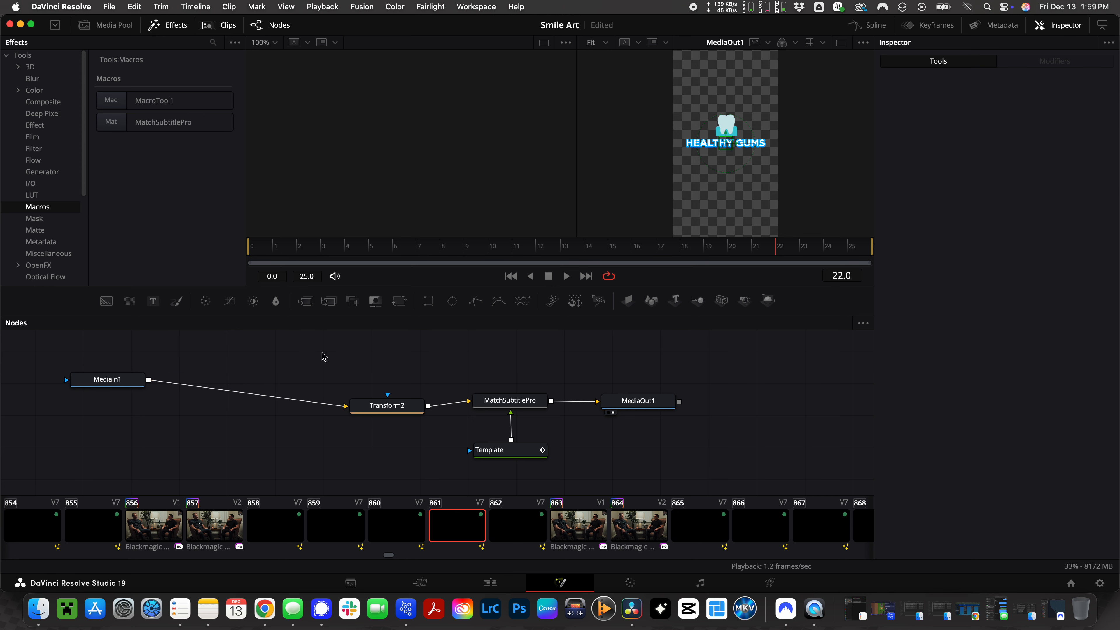
Detach Transform2 from the chain, delete MatchSubtitlePro, and line Template up with MediaOut1
drag(321, 353, 247, 448)
click(311, 402)
click(503, 407)
key(Delete)
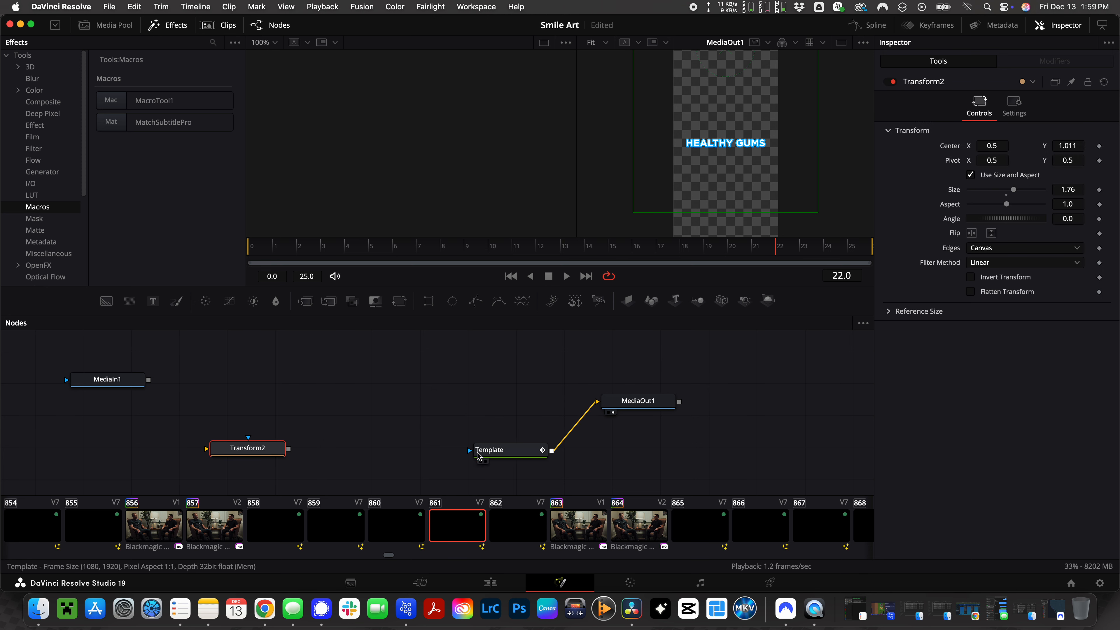
drag(478, 455, 503, 403)
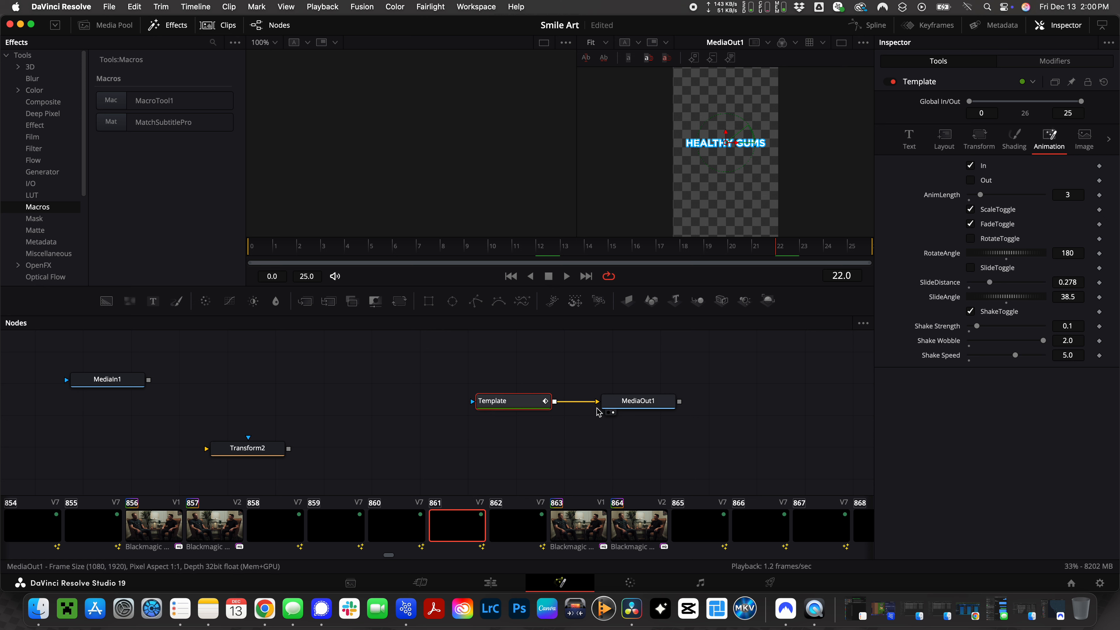
drag(513, 408, 539, 406)
Delete MediaIn1 and add the tooth-and-gum icon from the media pool to the node graph again
drag(126, 385, 300, 391)
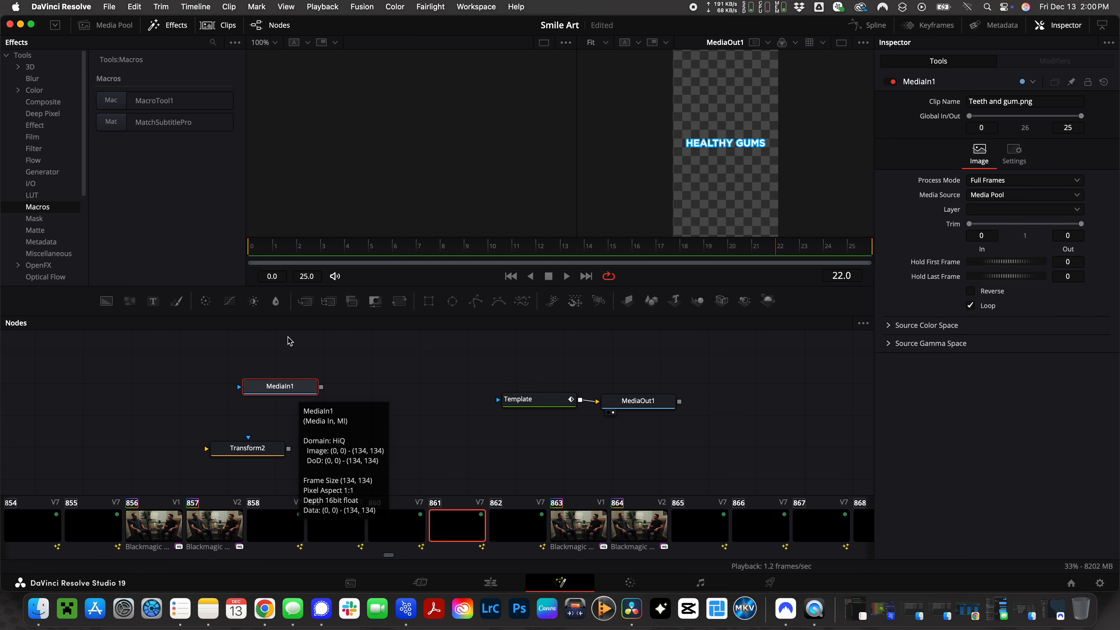
key(Delete)
click(84, 25)
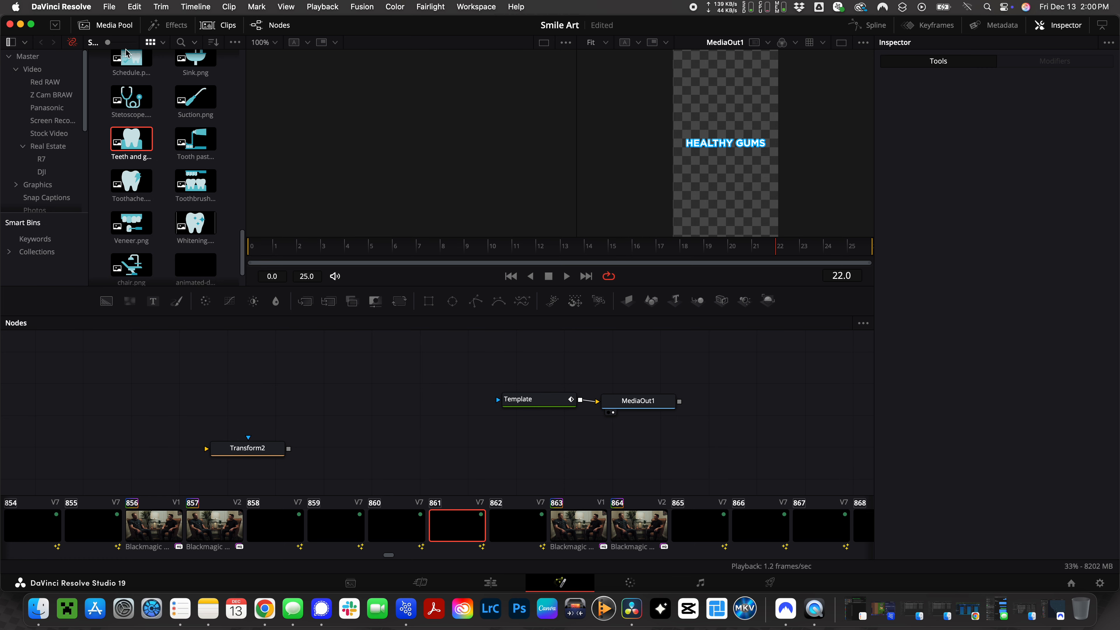
drag(131, 141, 301, 371)
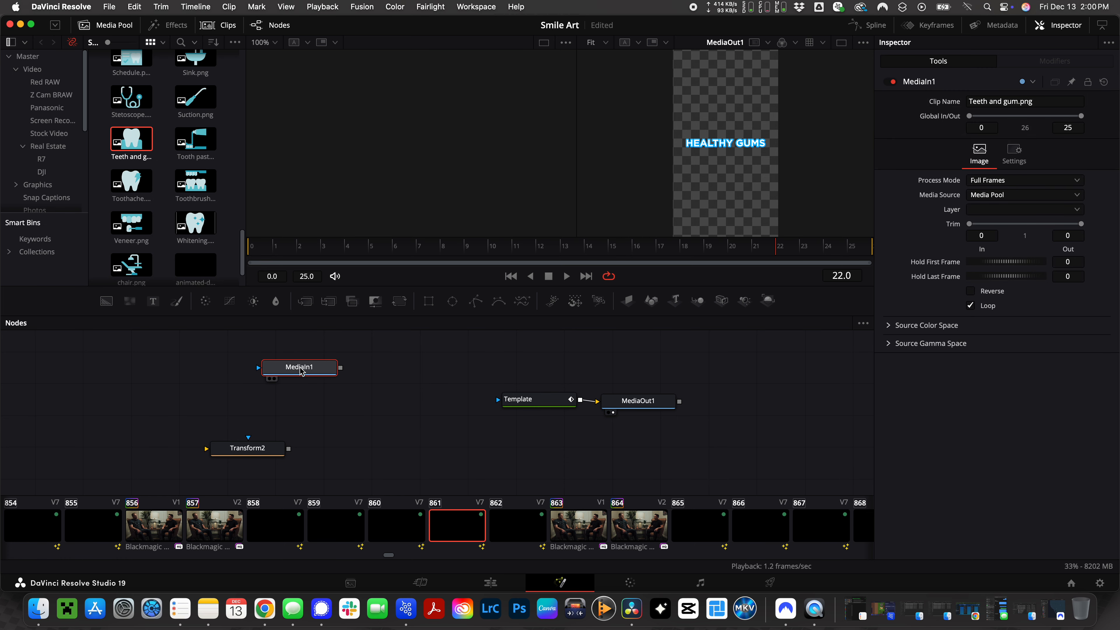
Add the MatchSubtitlePro macro after MediaIn1, delete it once, and insert it after the same node again
click(184, 26)
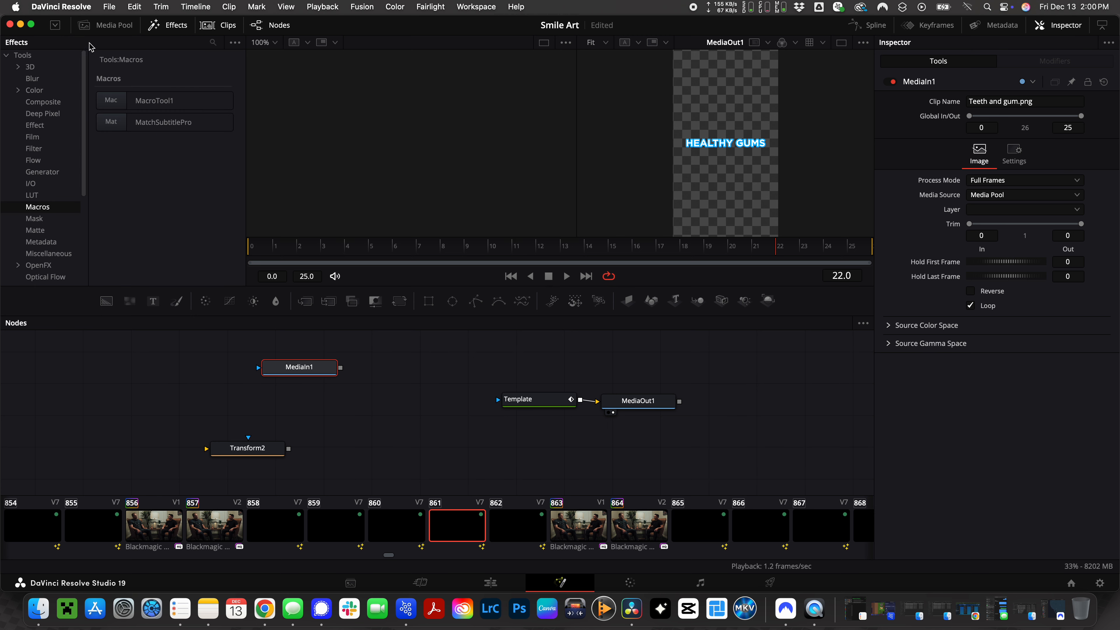
click(137, 121)
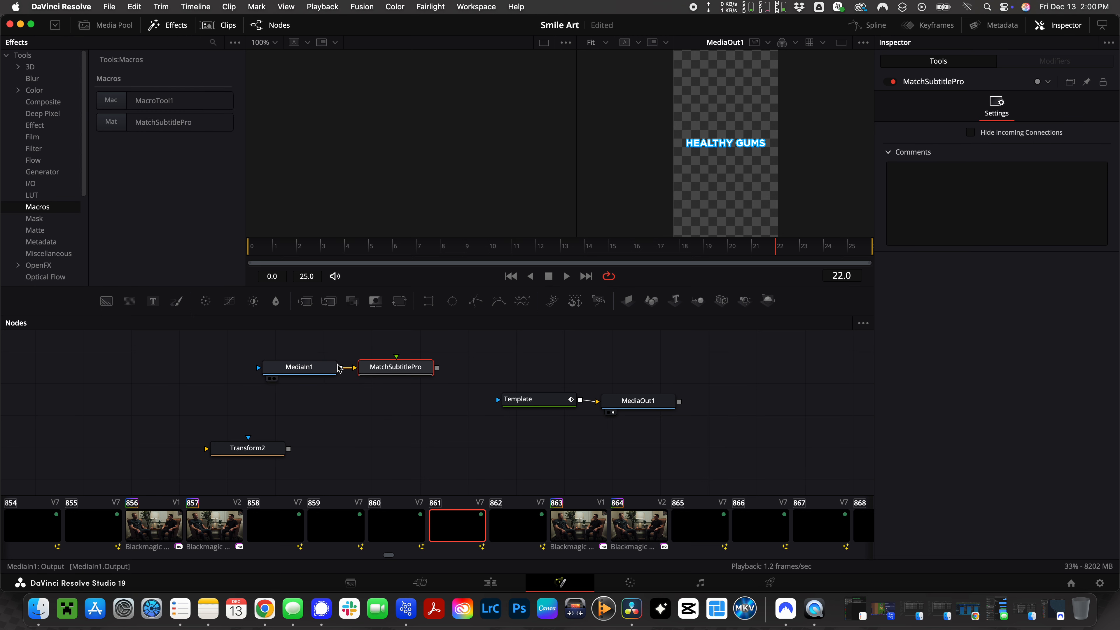
key(Delete)
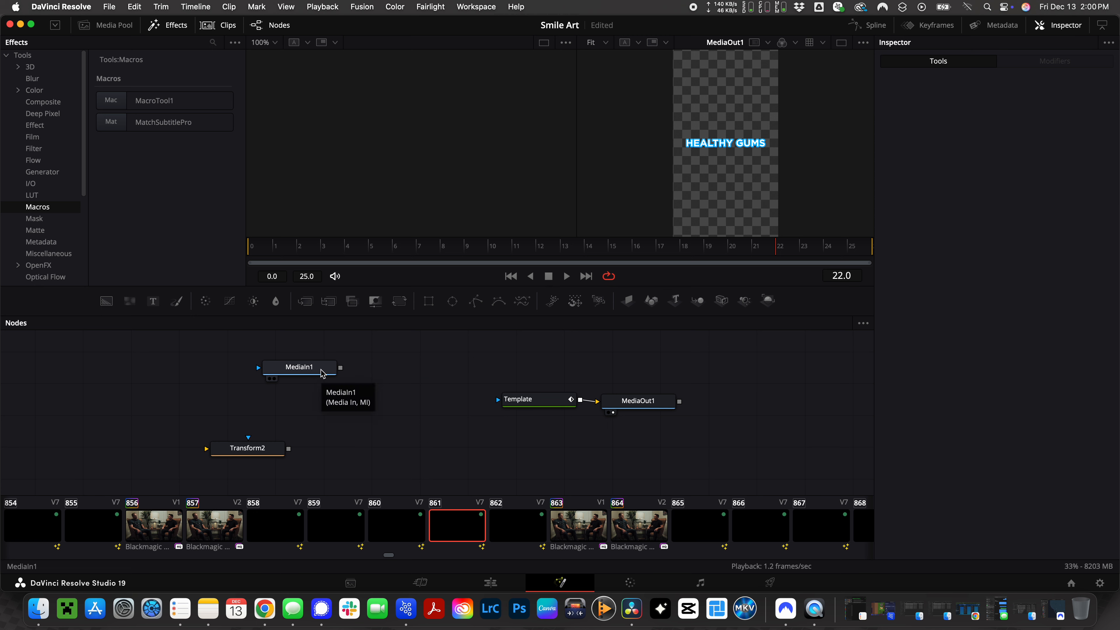
click(185, 123)
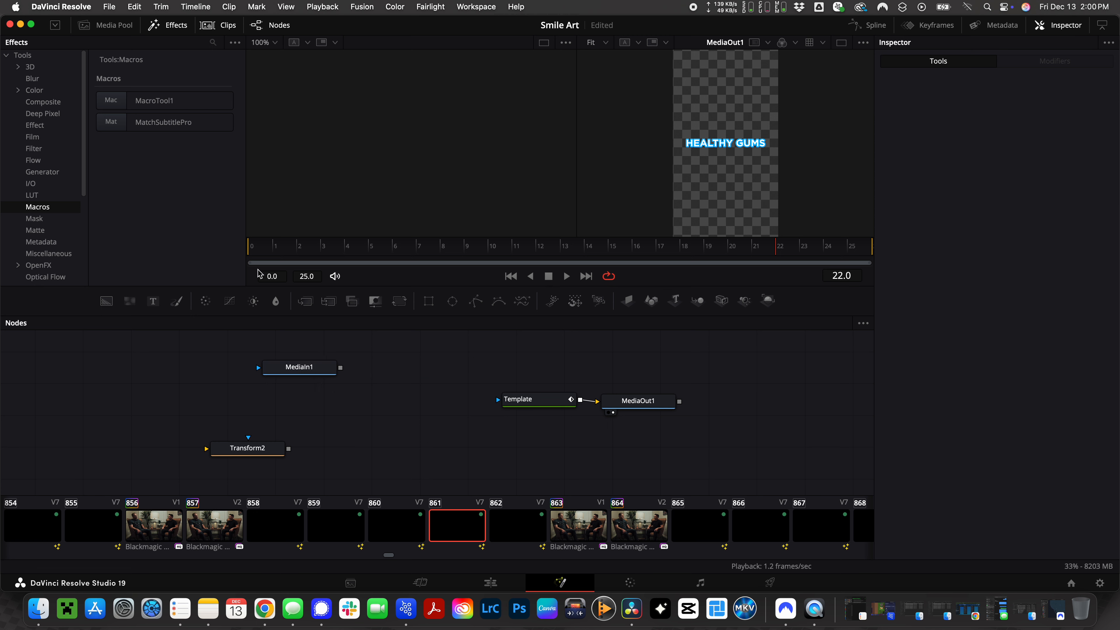
click(314, 367)
key(super+v)
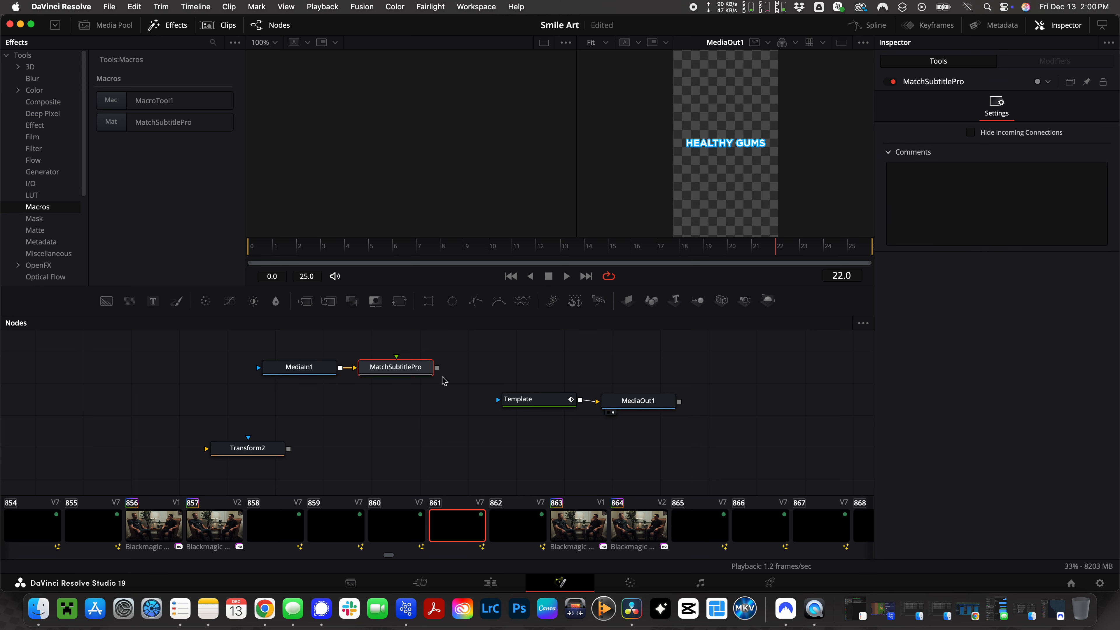
Arrange the nodes with MediaIn1 directly above Template and MatchSubtitlePro farther along toward MediaOut1
drag(523, 407, 314, 407)
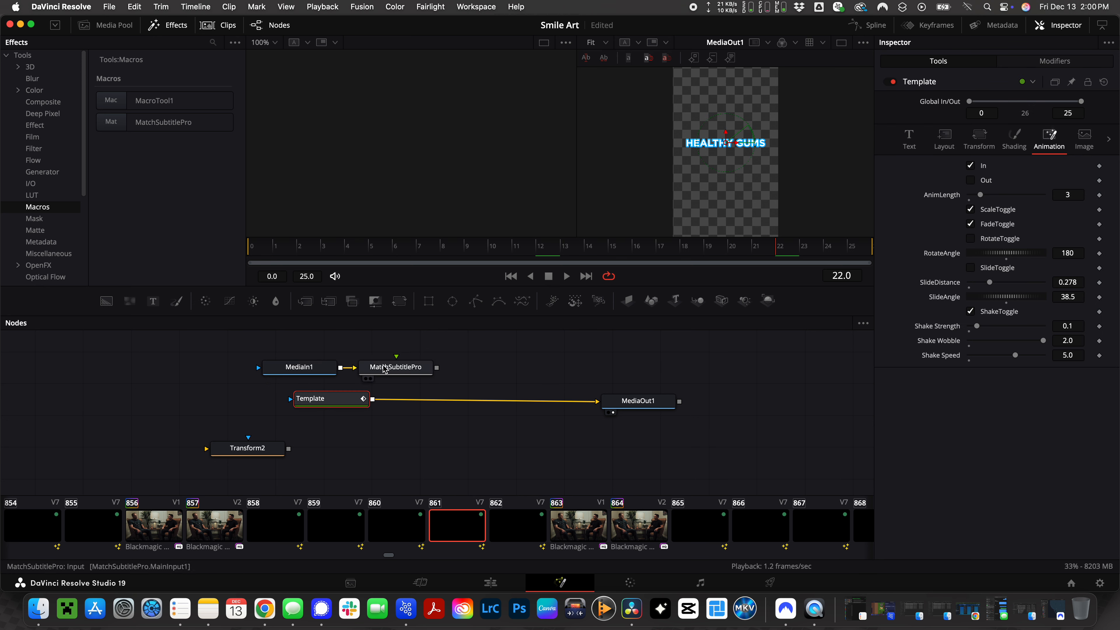
drag(410, 369, 509, 371)
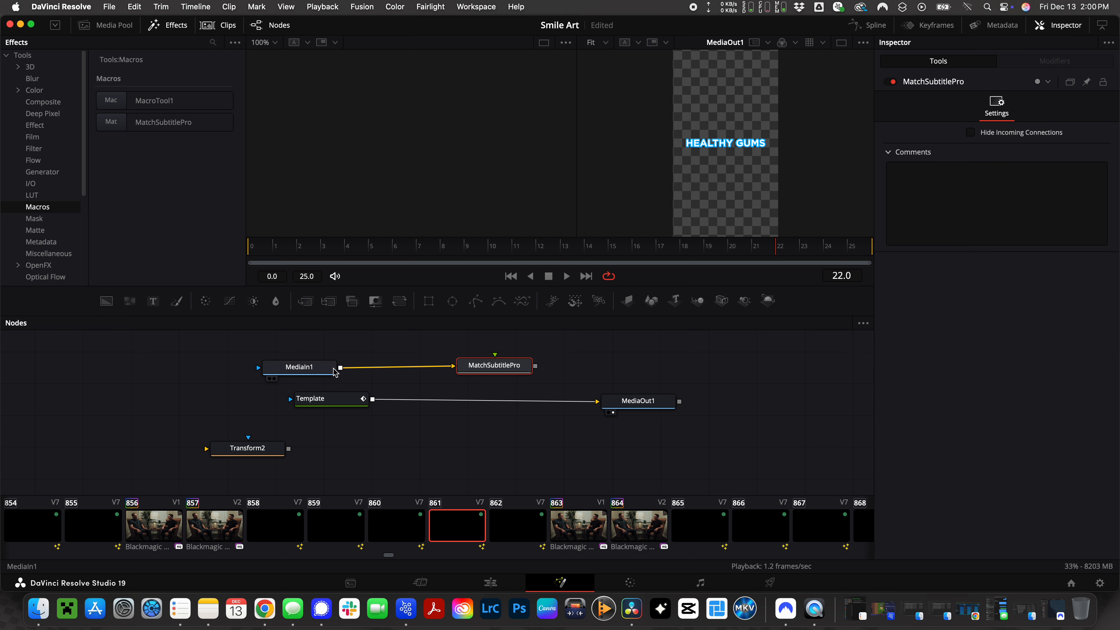
drag(315, 374, 347, 369)
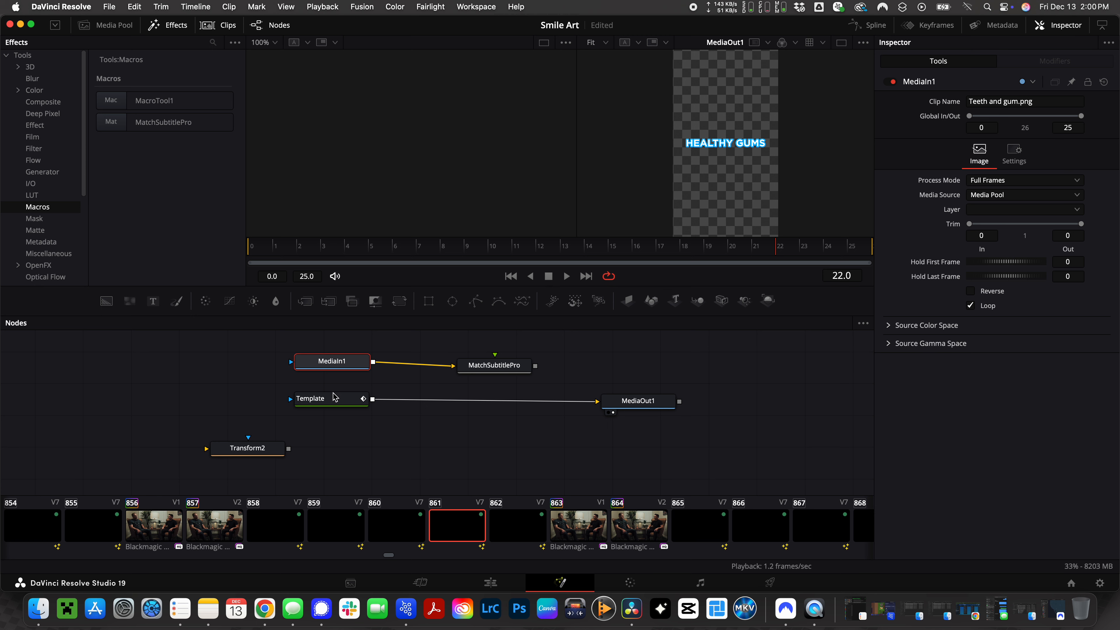
Connect MatchSubtitlePro's output to MediaOut1 and its background input to Template
drag(535, 366, 601, 402)
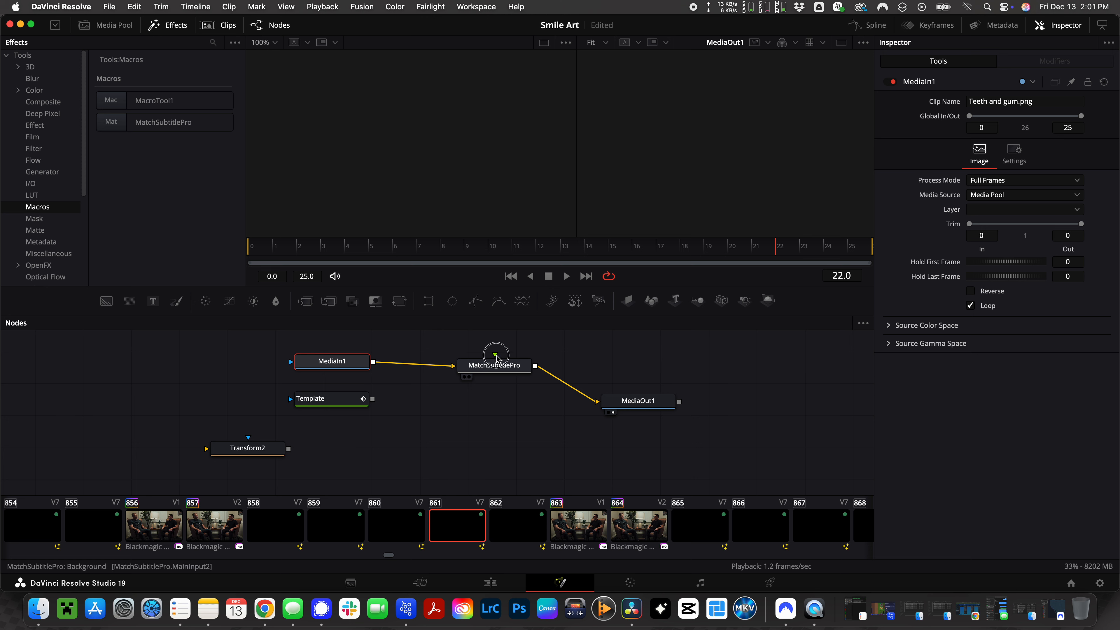
mouse_move(496, 355)
mouse_down()
mouse_move(468, 343)
mouse_move(413, 358)
mouse_move(372, 399)
mouse_up()
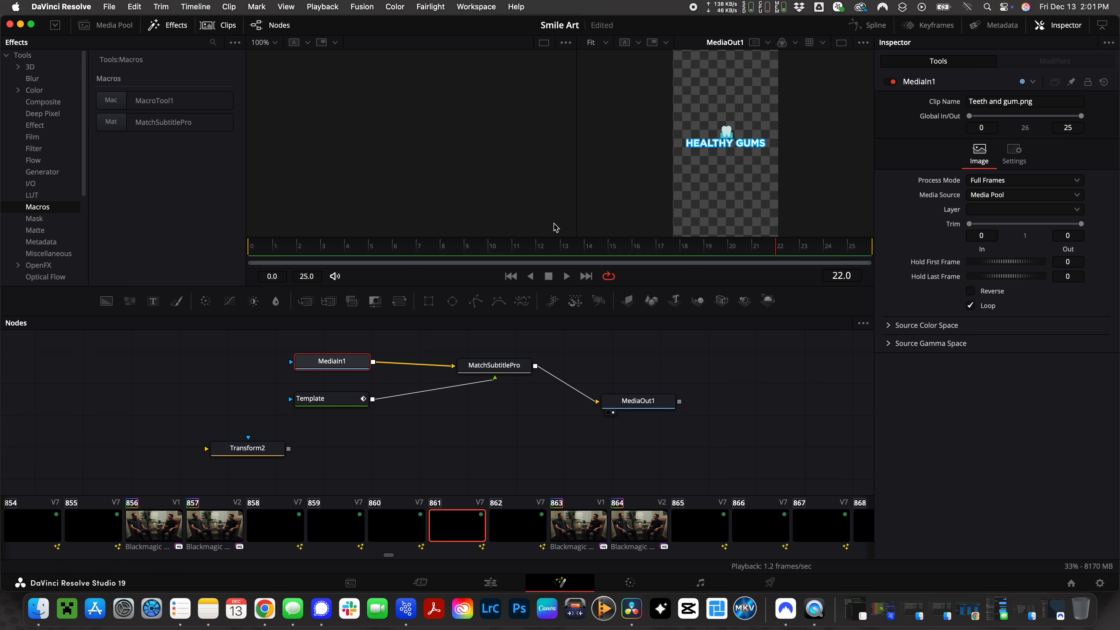
Move MediaIn1 farther back and wire the Transform2 node between MediaIn1 and MatchSubtitlePro
drag(331, 361, 185, 356)
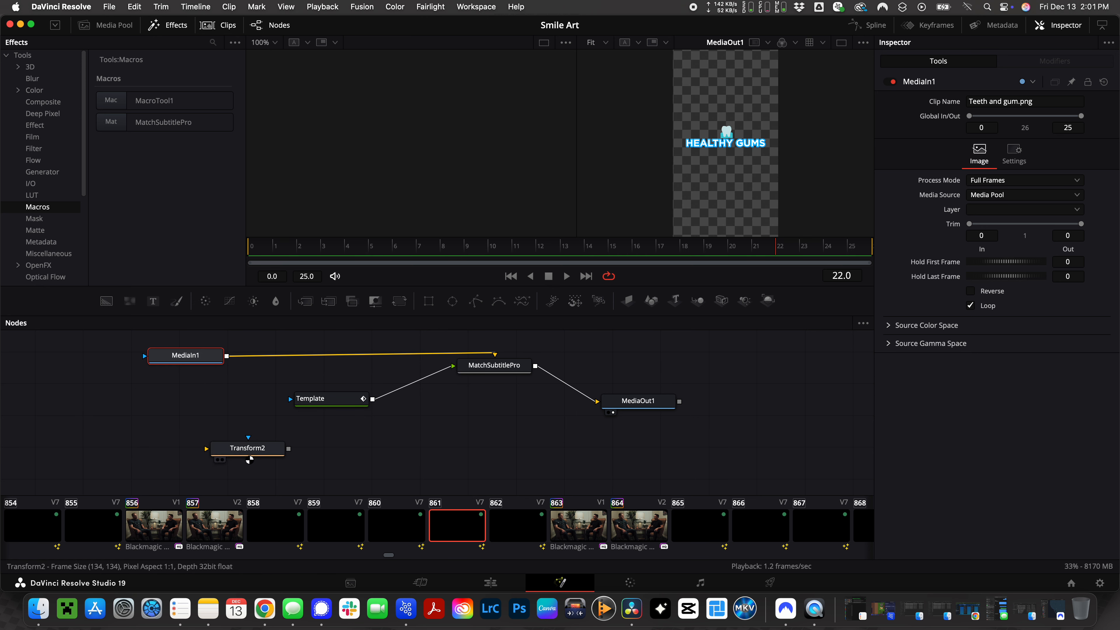
drag(250, 452, 331, 366)
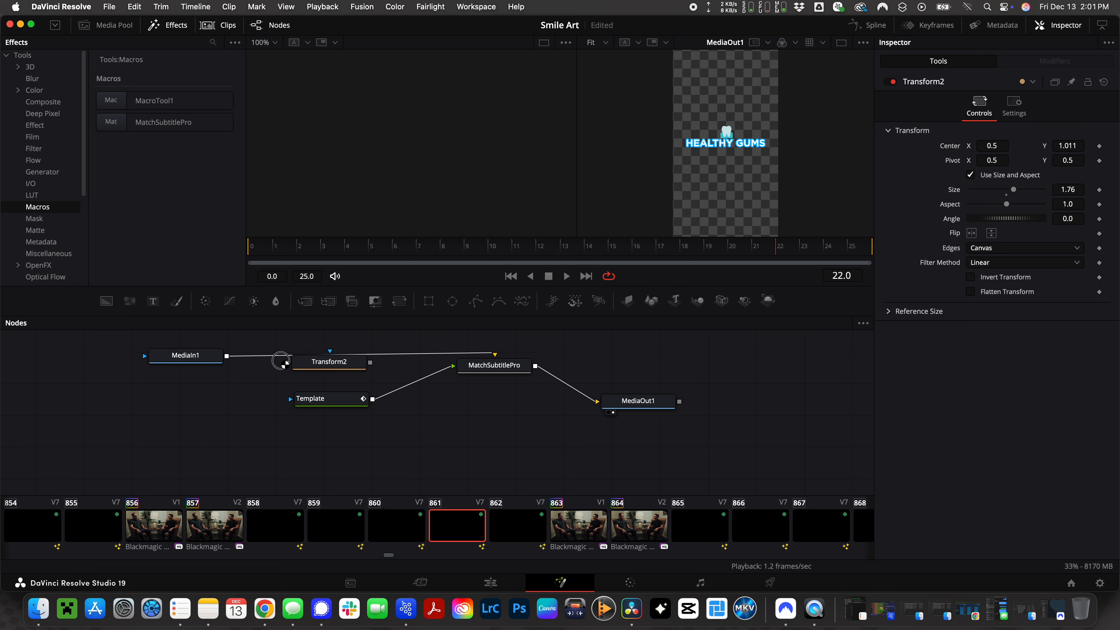
drag(236, 361, 295, 366)
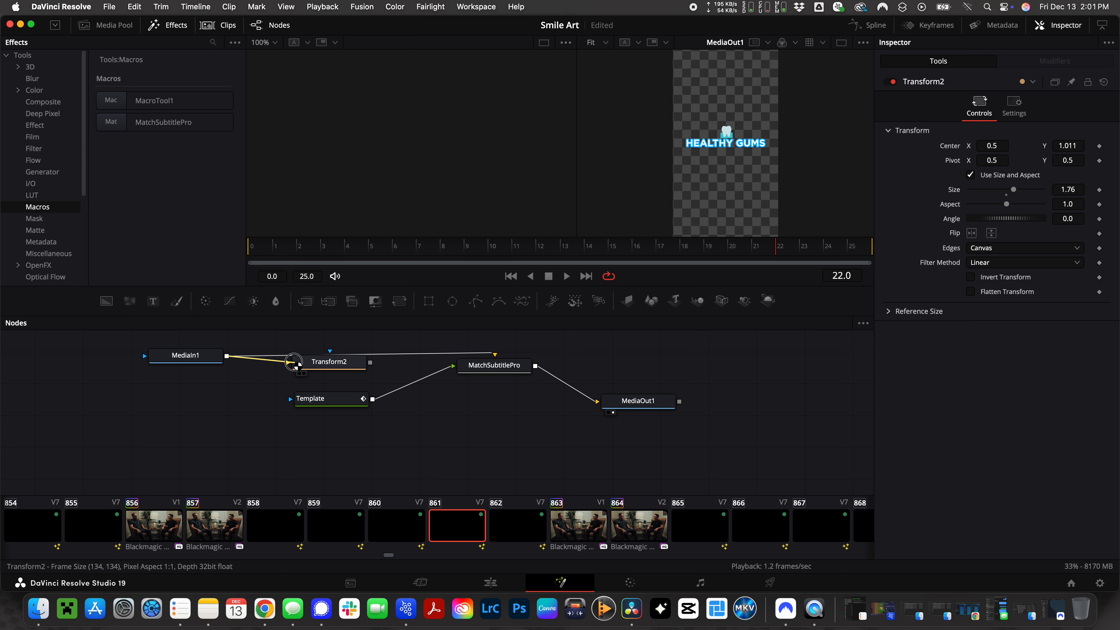
drag(370, 363, 497, 357)
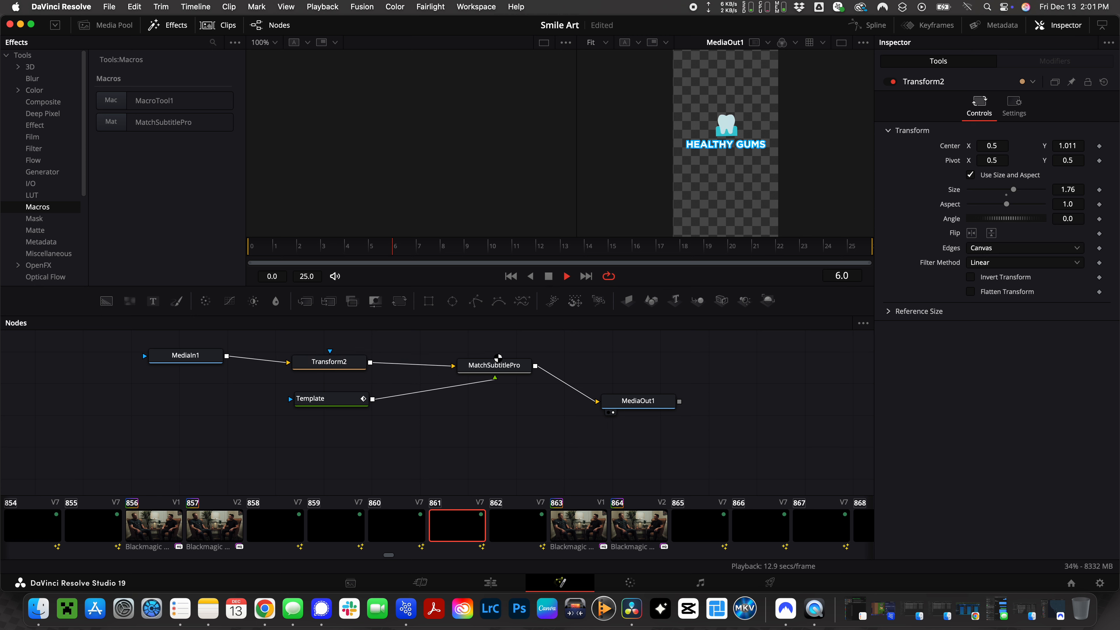
Reposition the Template node directly below MatchSubtitlePro in the node graph
click(324, 365)
drag(326, 400, 501, 438)
click(474, 445)
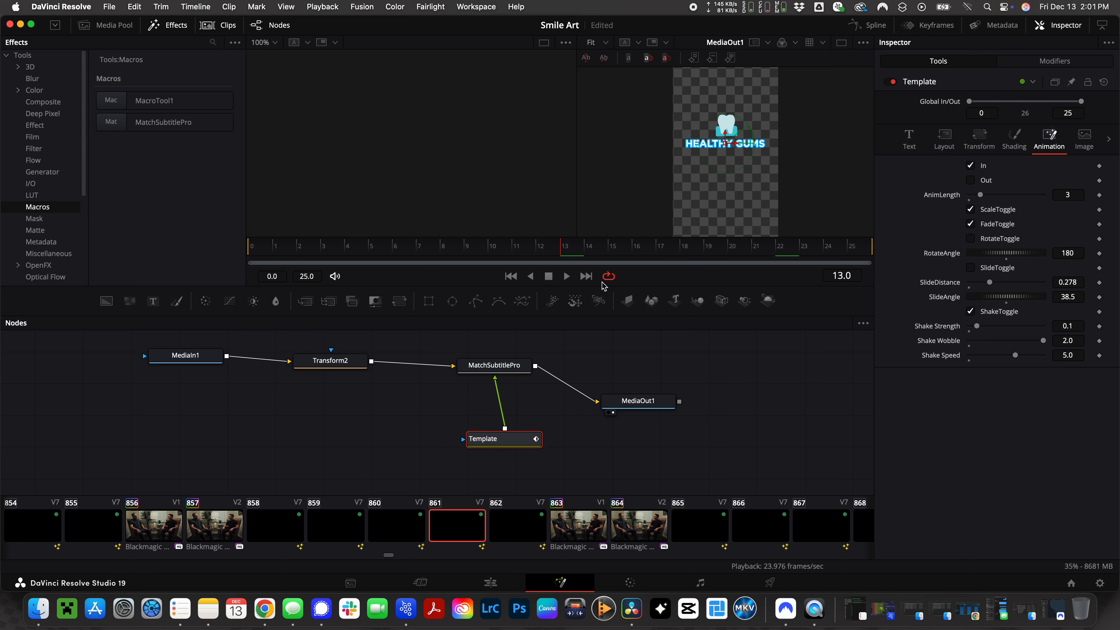
Set a keyframe for Transform2's Center at frame 6
click(326, 369)
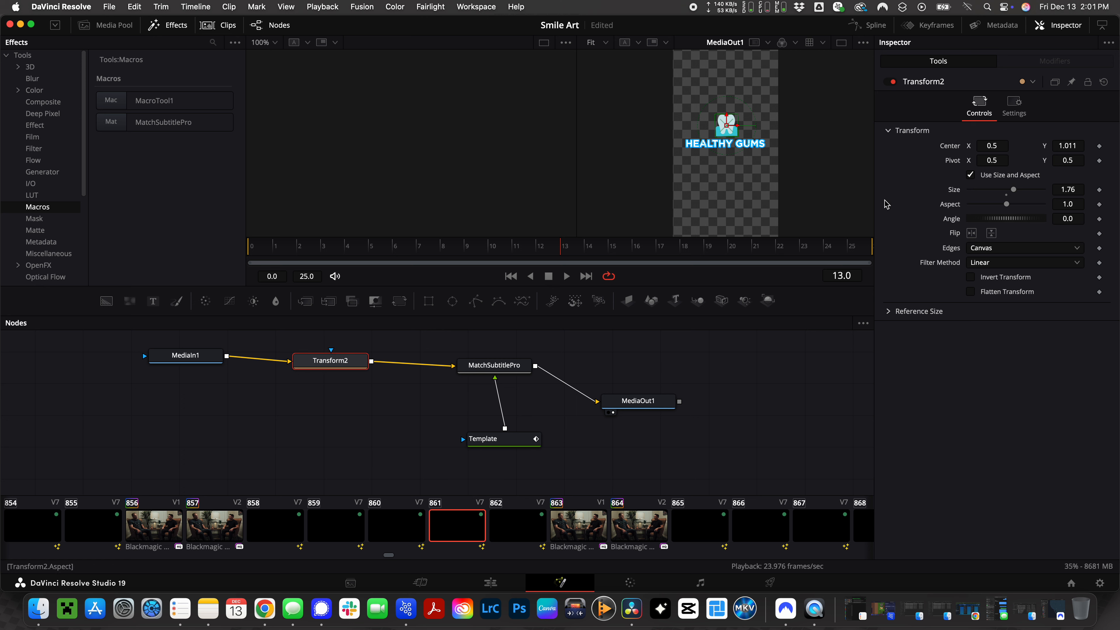
mouse_move(564, 258)
mouse_down()
mouse_move(480, 252)
mouse_move(221, 275)
mouse_move(279, 259)
mouse_move(358, 260)
mouse_move(242, 269)
mouse_move(333, 259)
mouse_up()
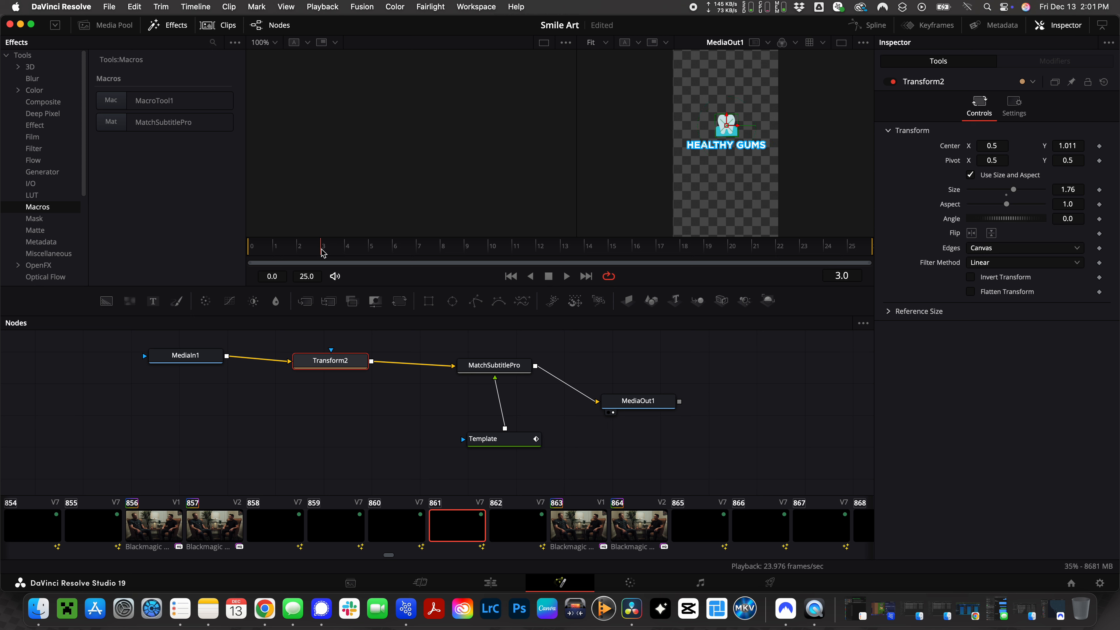
mouse_move(322, 253)
mouse_down()
mouse_move(261, 256)
mouse_move(327, 253)
mouse_up()
drag(324, 254, 394, 253)
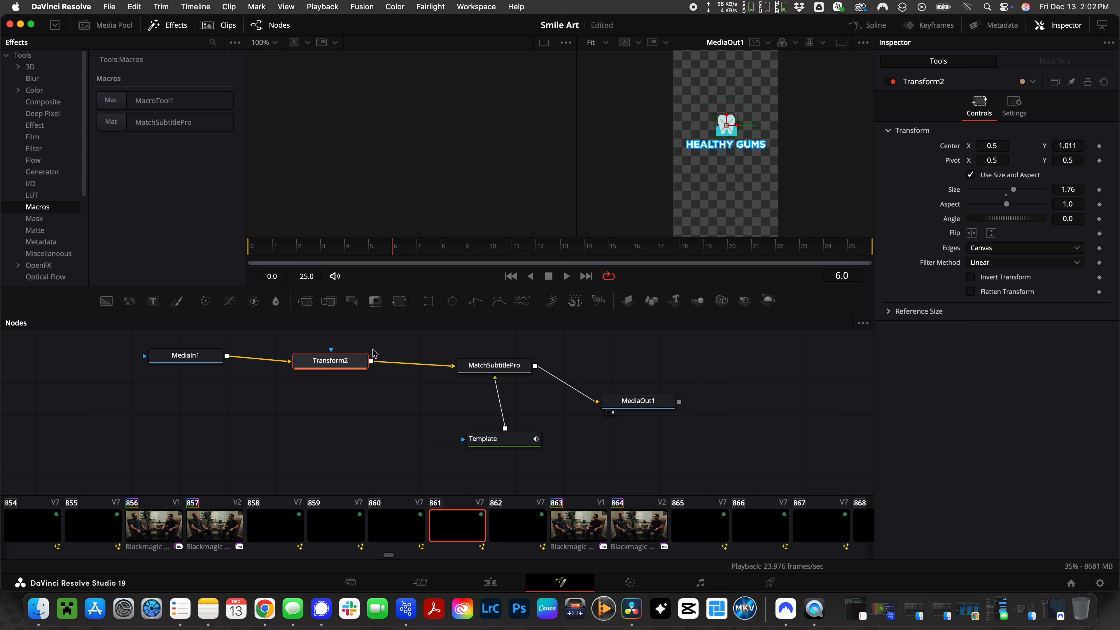
click(1100, 146)
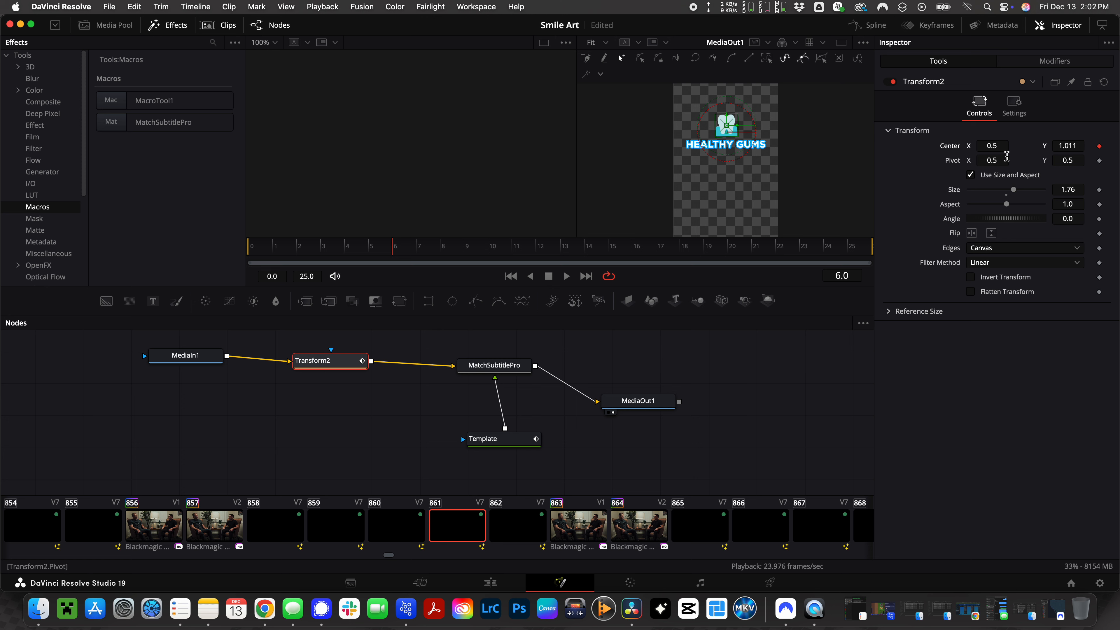
Keyframe Transform2's Center X at 0.661 on frame 3 and shift it far to the left on frame 0
drag(388, 245, 323, 249)
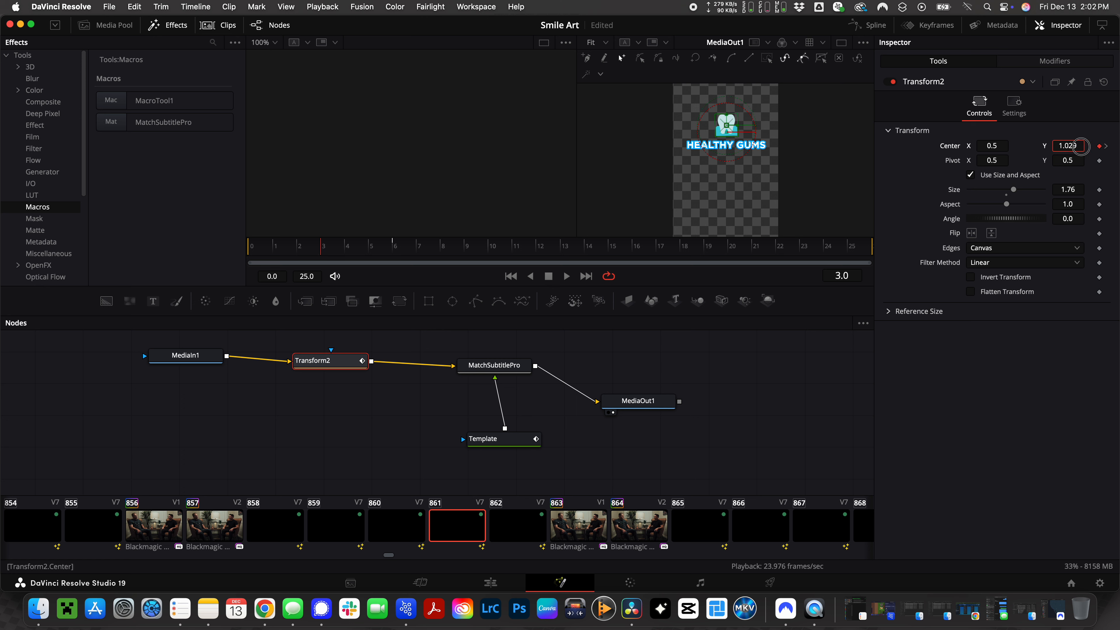
click(1100, 146)
drag(1066, 150, 1086, 161)
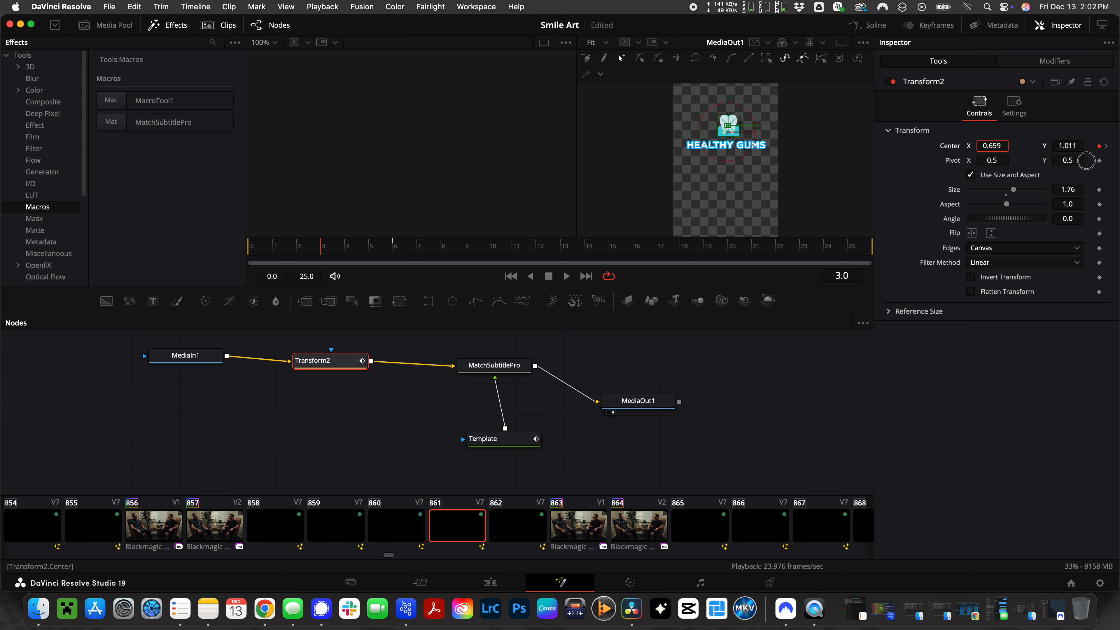
drag(326, 250, 250, 252)
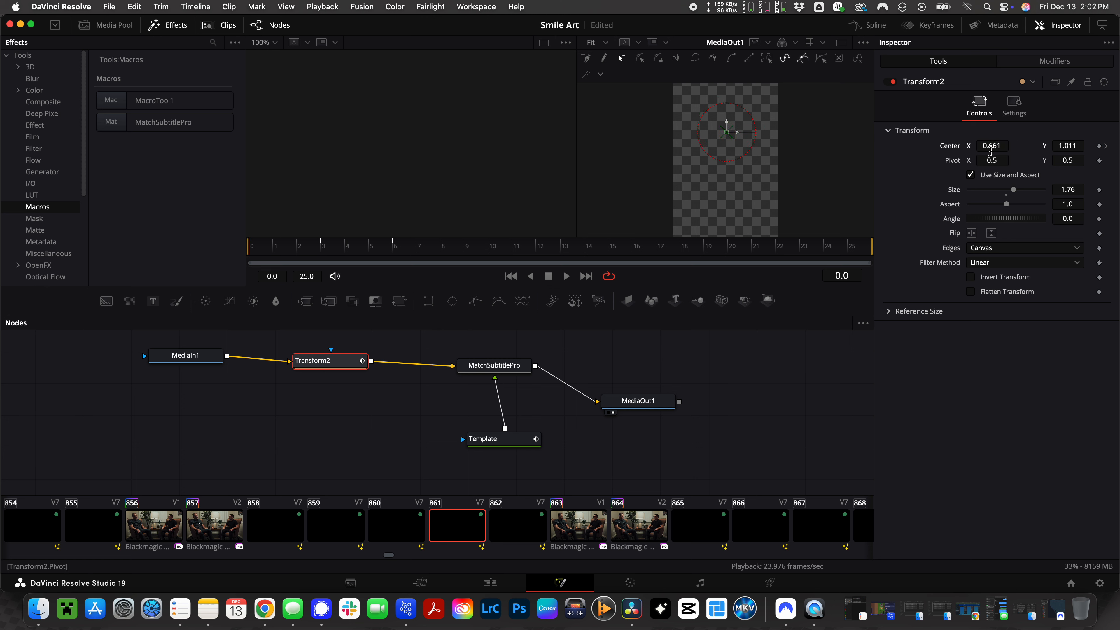
mouse_move(997, 145)
mouse_down()
mouse_move(226, 111)
mouse_move(266, 123)
mouse_move(273, 62)
mouse_move(560, 8)
mouse_move(65, 32)
mouse_up()
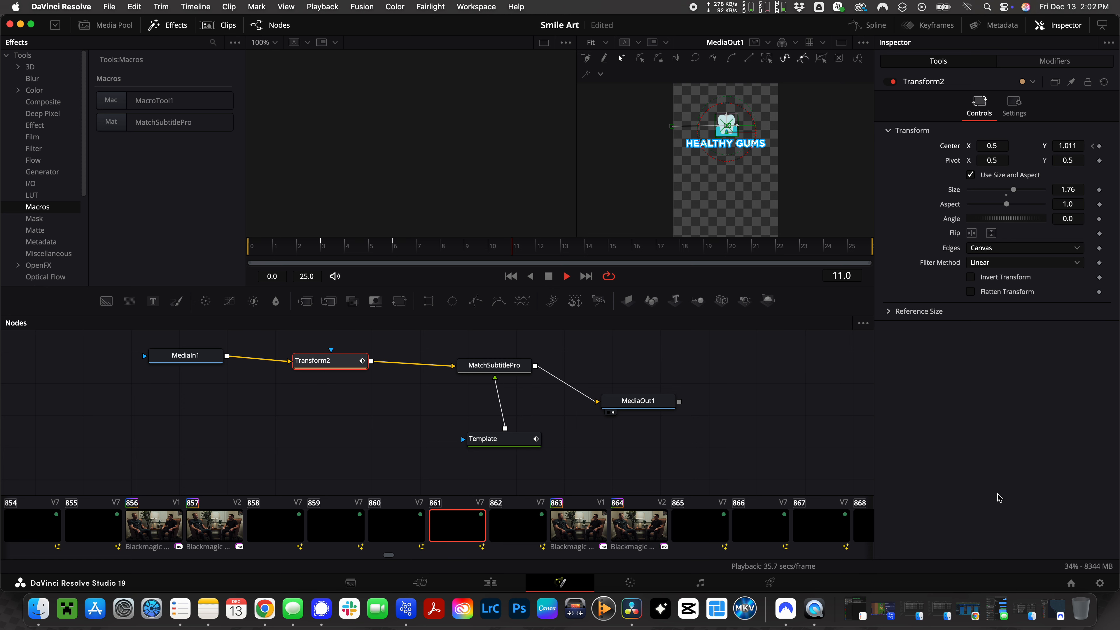
Play back the icon's keyframed slide-in from the first frame to check its motion
click(324, 248)
drag(324, 248, 242, 252)
key(space)
key(space)
key(space)
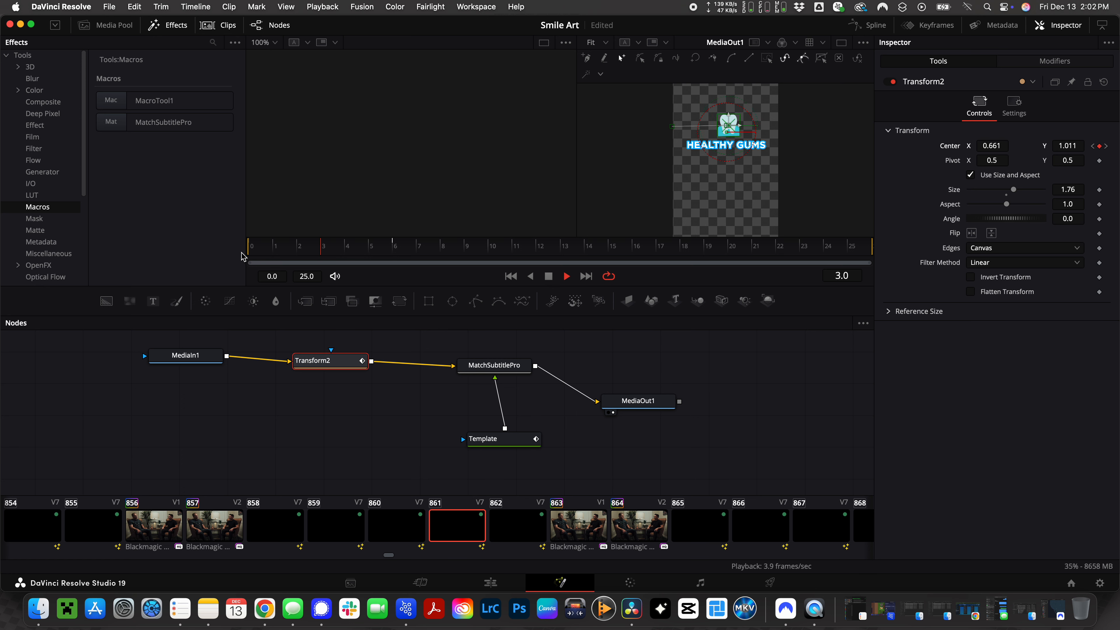
key(space)
click(240, 254)
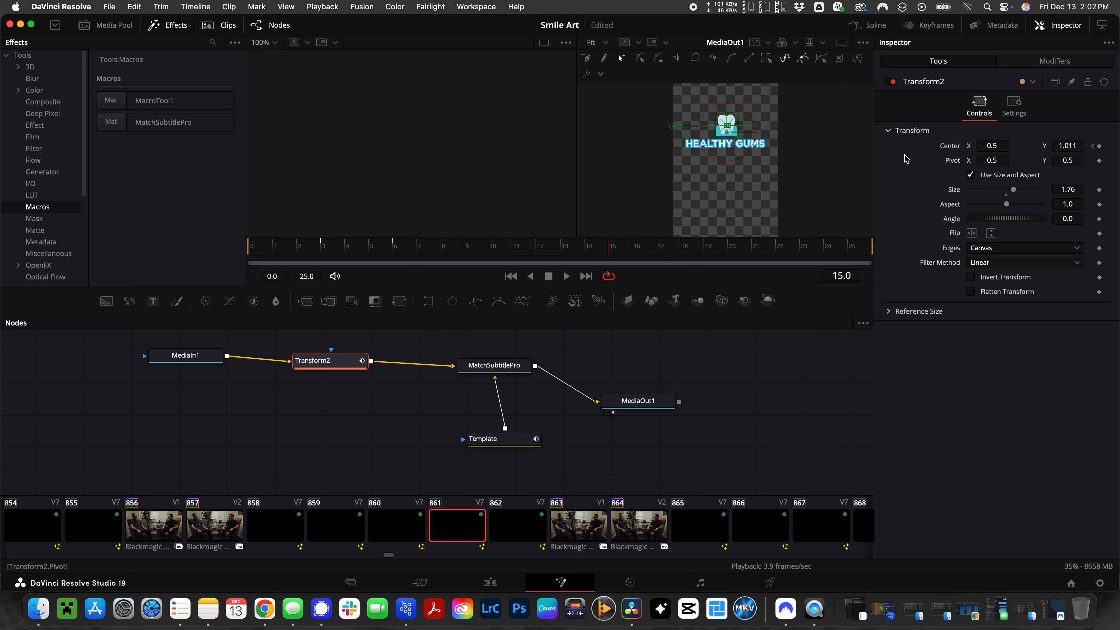
Reset Transform2's Center to clear its keyframes, set Center Y to 1.06, and play the animation from the start
double_click(954, 147)
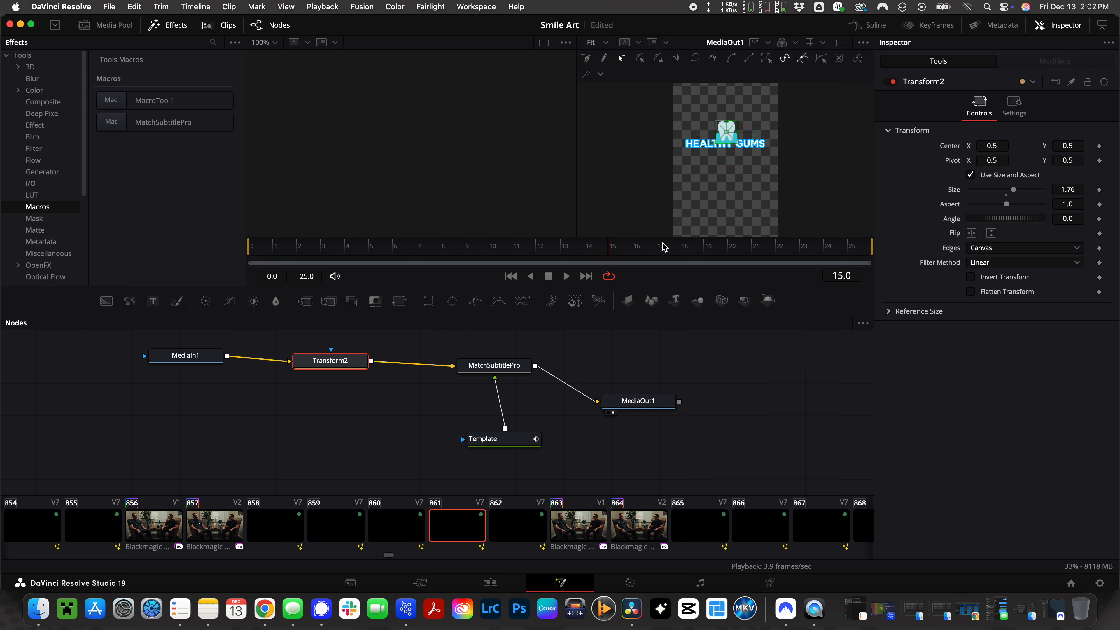
drag(1063, 146, 724, 202)
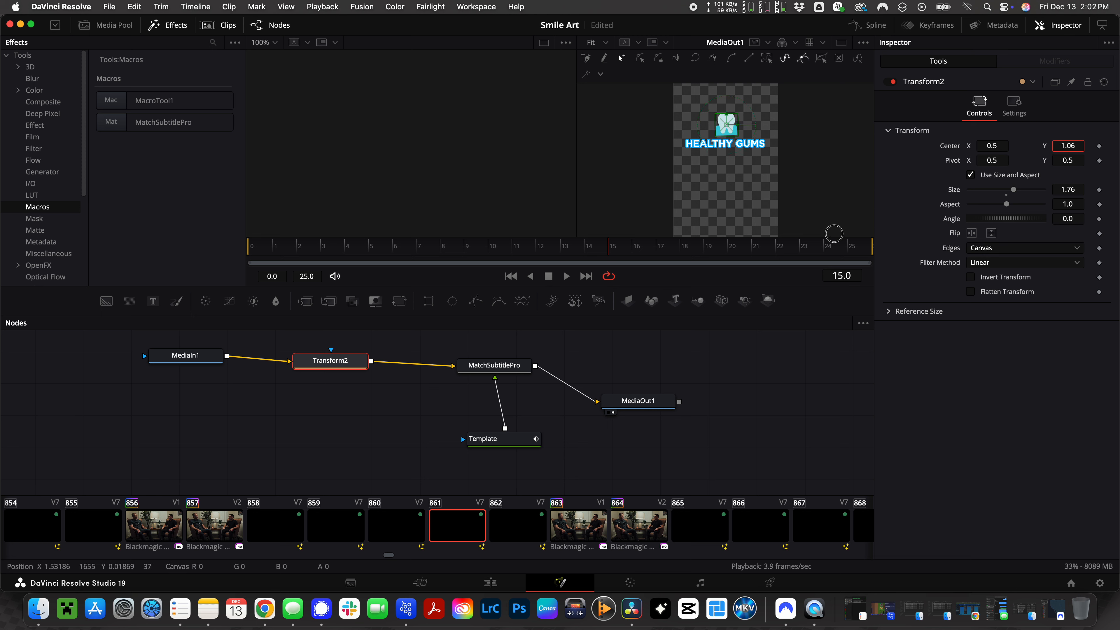
drag(301, 248, 237, 253)
key(space)
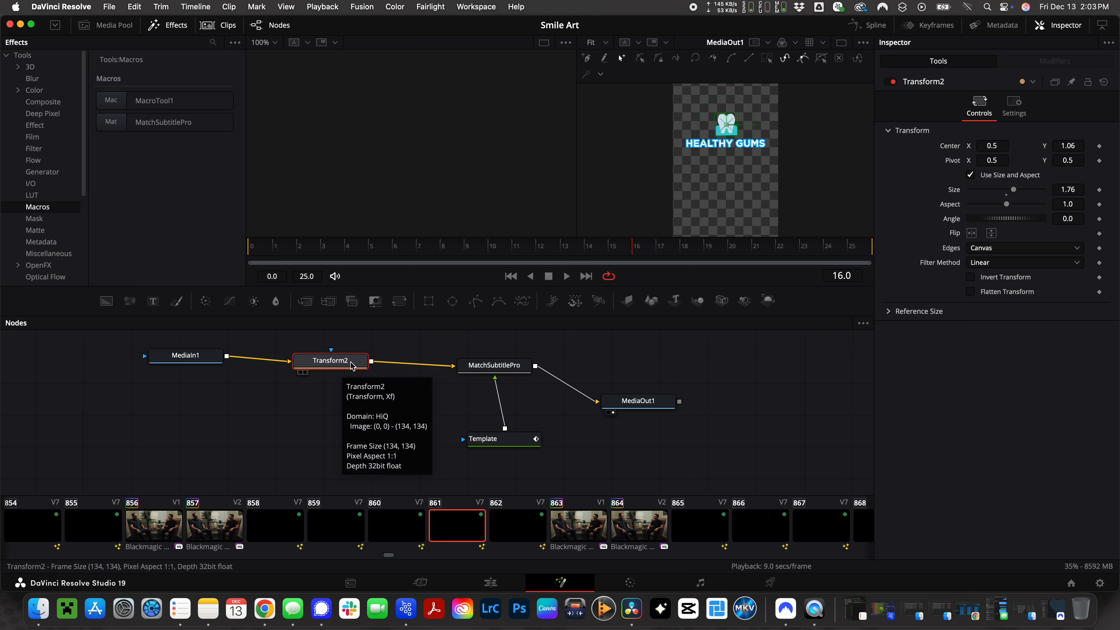
Spread Transform2, MatchSubtitlePro and MediaOut1 along one row, with Template below MatchSubtitlePro
click(408, 357)
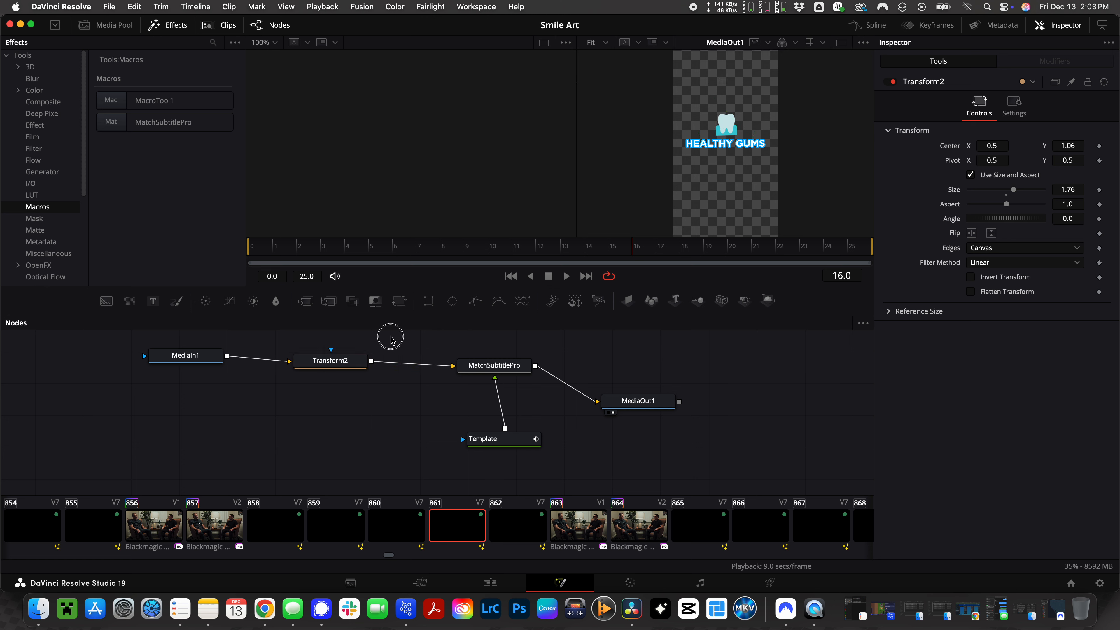
mouse_move(333, 360)
mouse_down()
mouse_move(366, 362)
mouse_move(347, 362)
mouse_up()
drag(487, 441, 454, 431)
drag(495, 379, 581, 371)
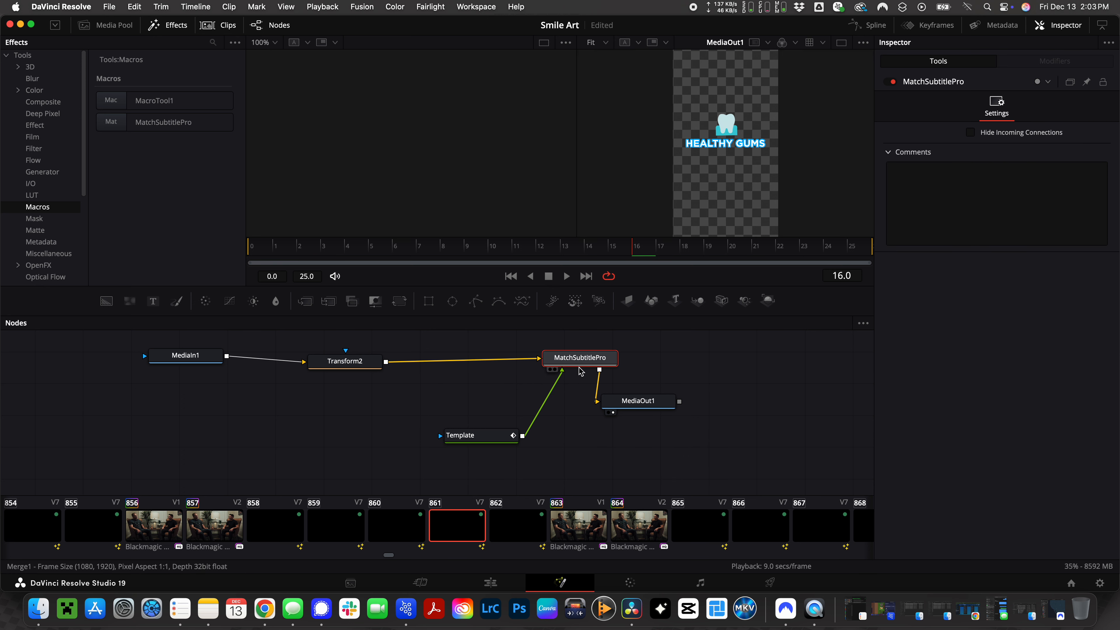
drag(653, 401, 708, 360)
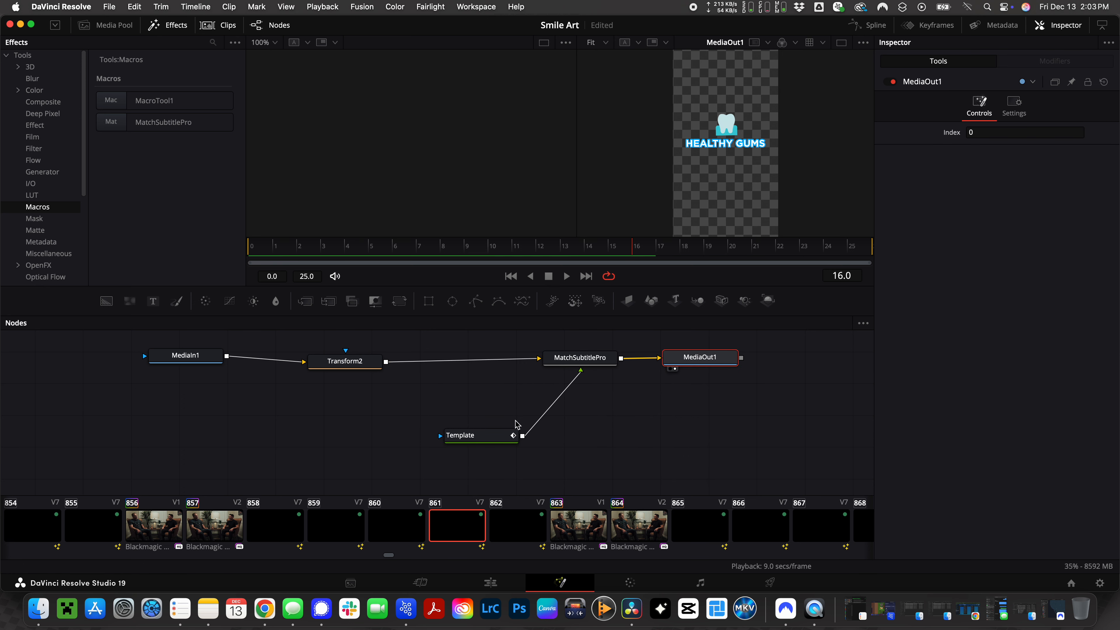
drag(483, 442, 606, 428)
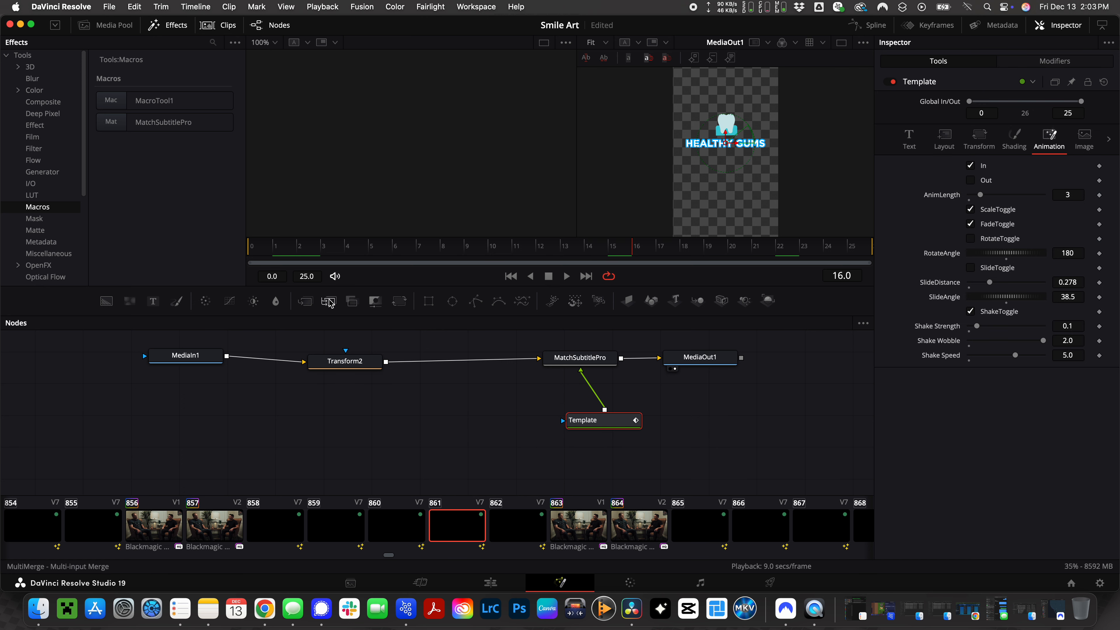
Insert a MultiMerge node between Transform2 and MatchSubtitlePro and attach Toothache.png from the media pool to it
drag(330, 302, 457, 359)
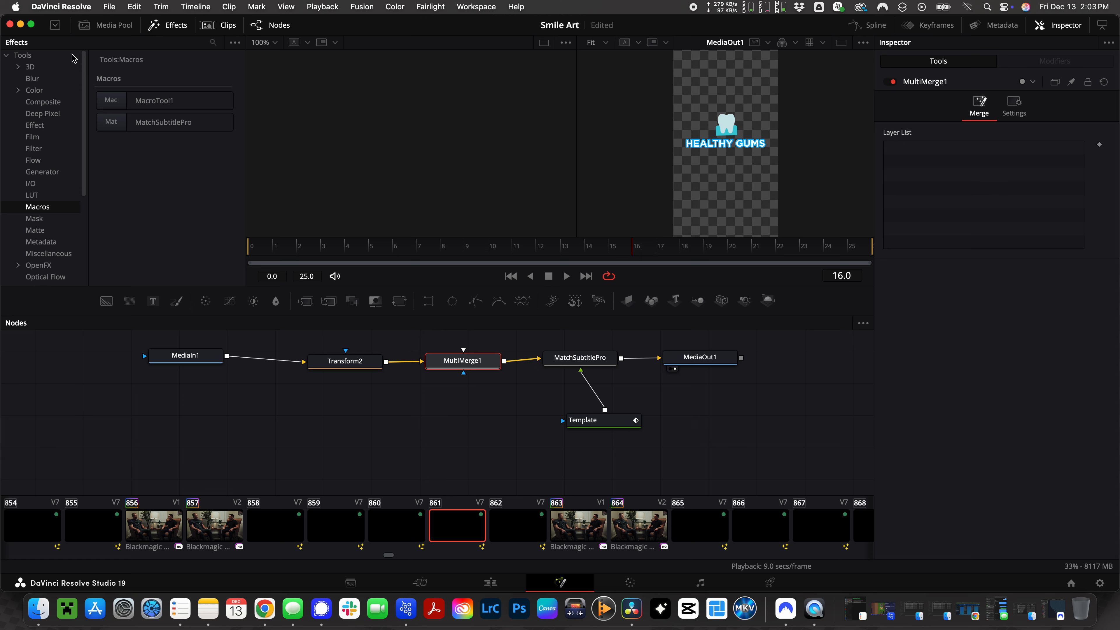
click(106, 25)
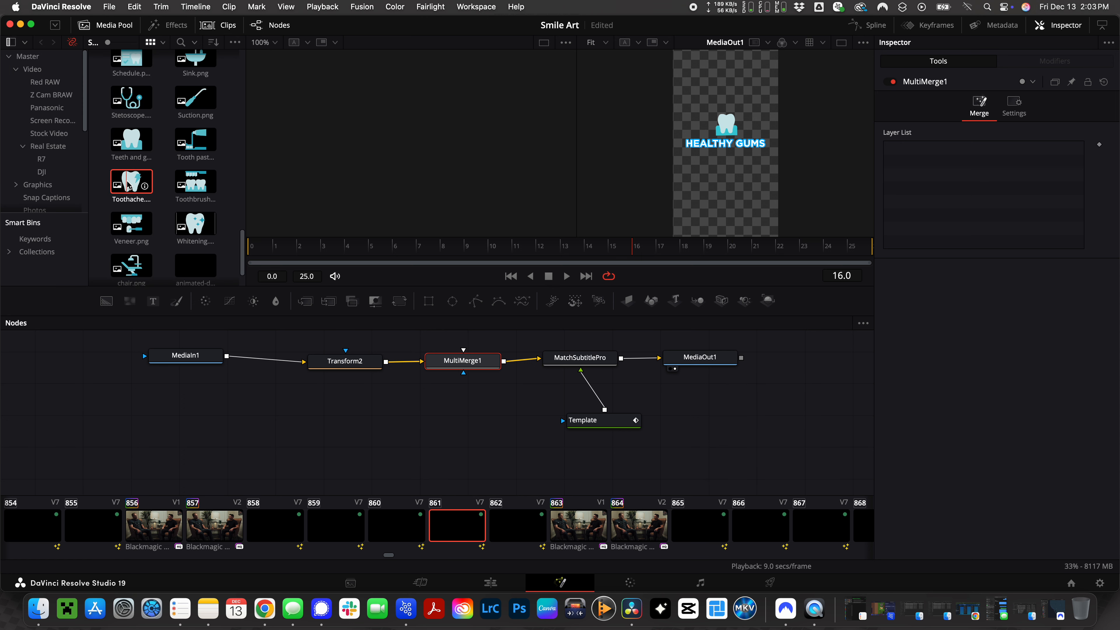
drag(130, 192, 464, 376)
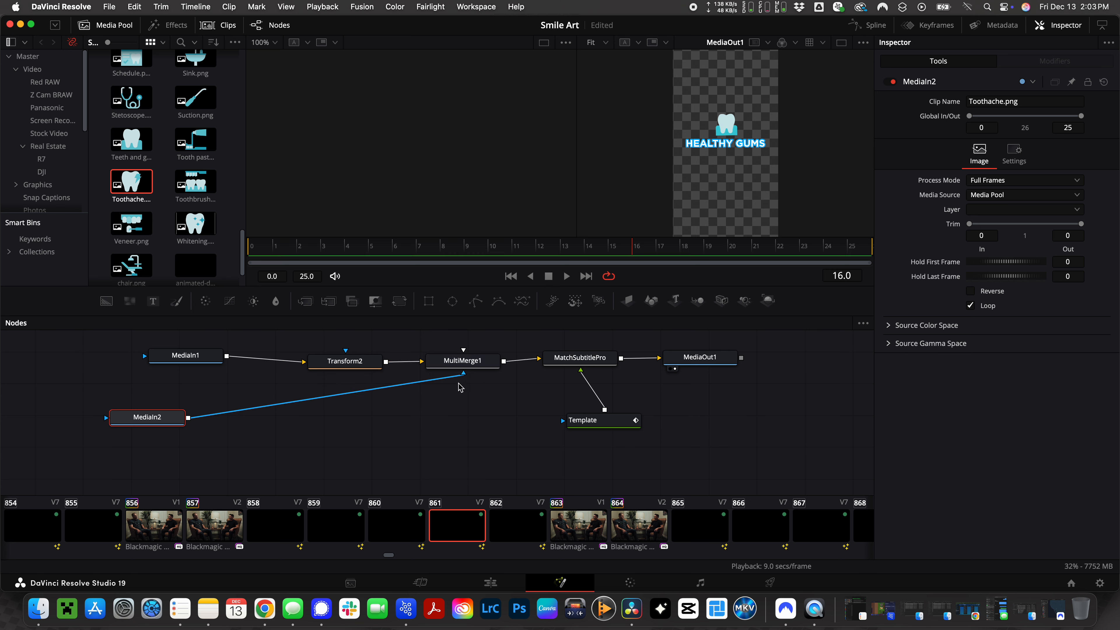
drag(154, 421, 253, 421)
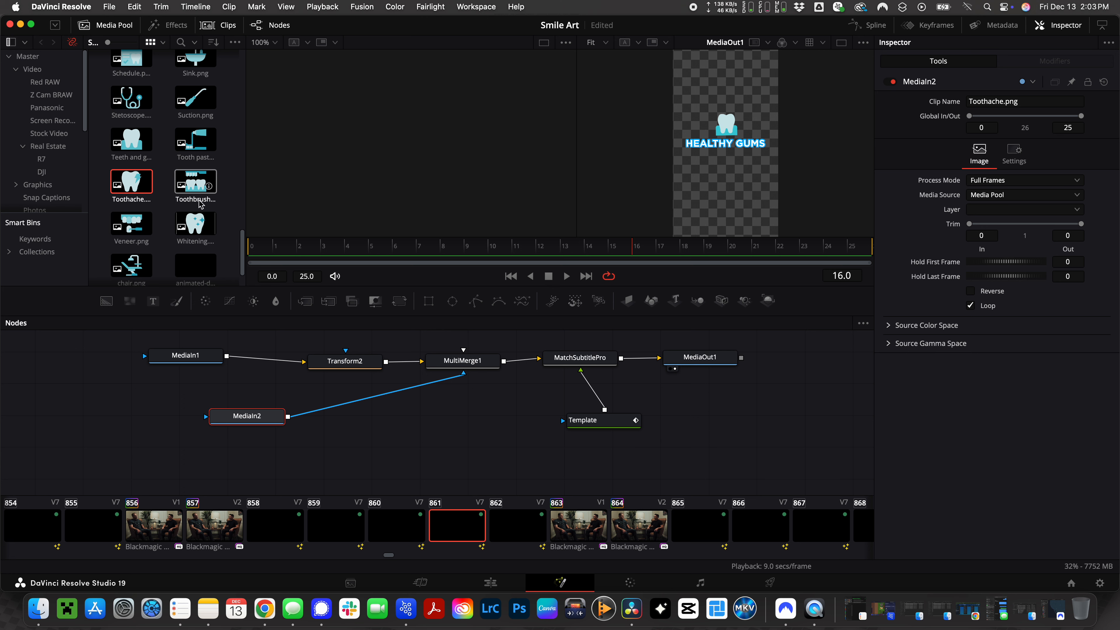
Add a Transform after the Toothache.png node with Center X 2.093 and connect it to MultiMerge1 as a layer
scroll(201, 218, up, 5)
scroll(201, 218, down, 5)
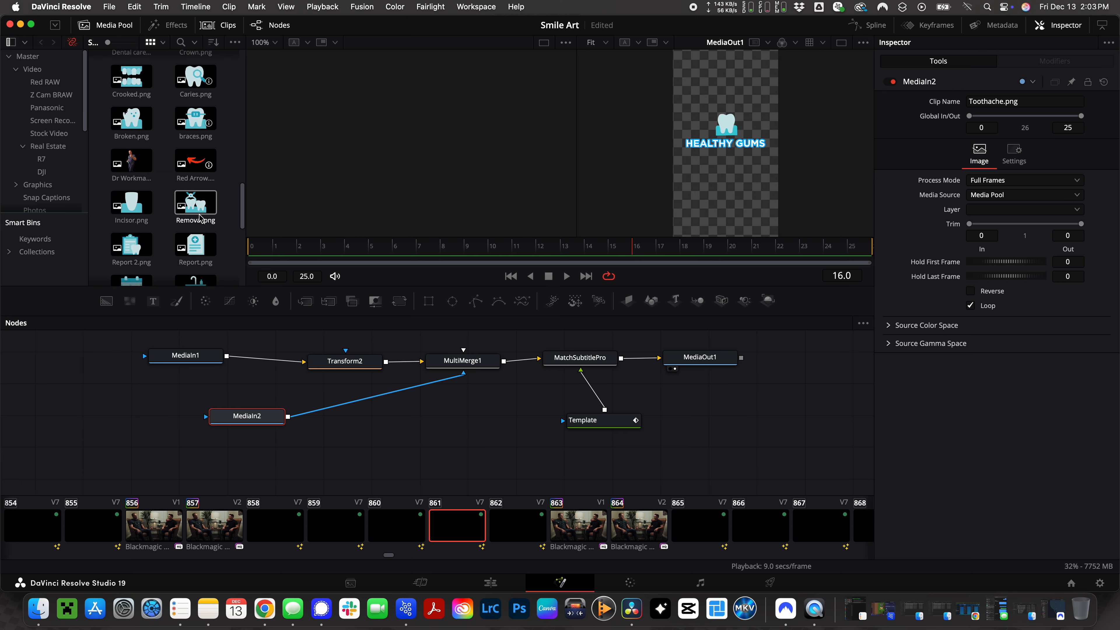
click(400, 302)
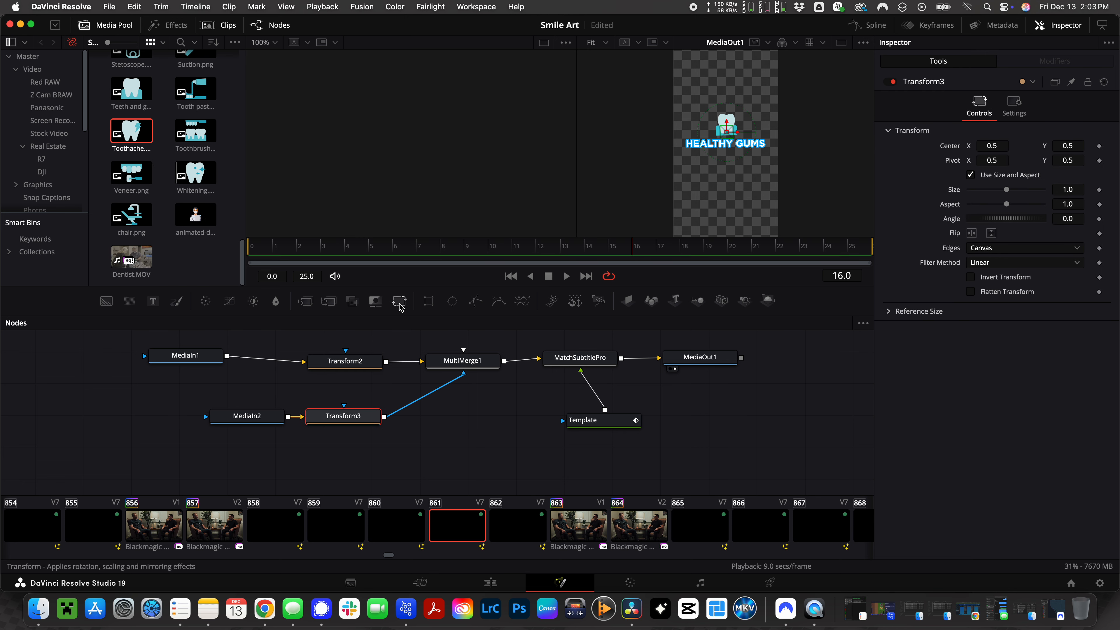
drag(992, 146, 640, 158)
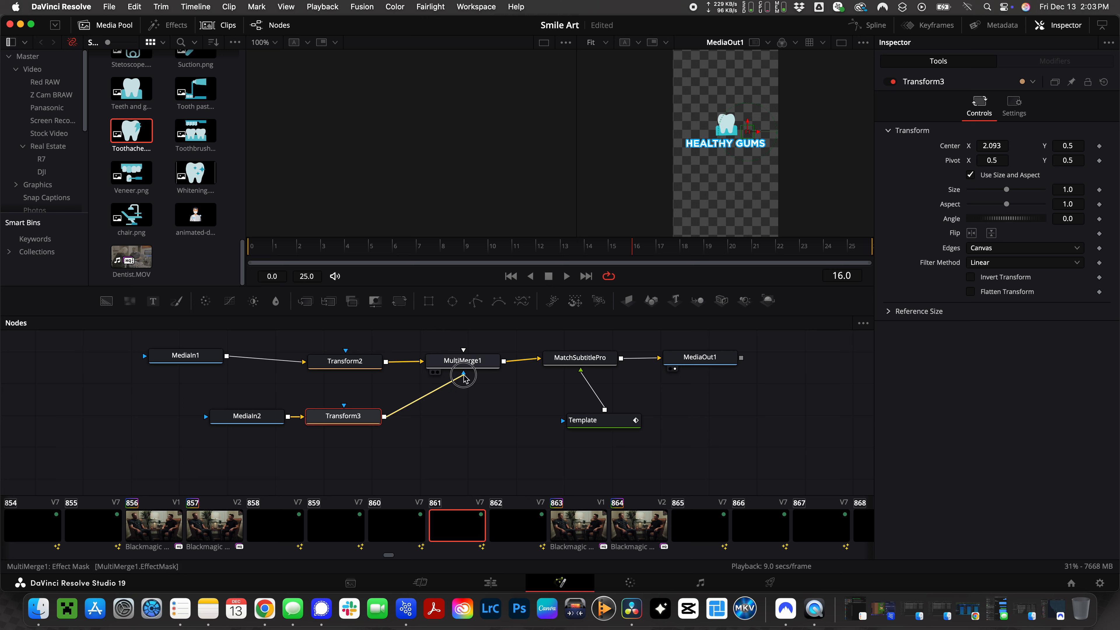
drag(385, 418, 464, 352)
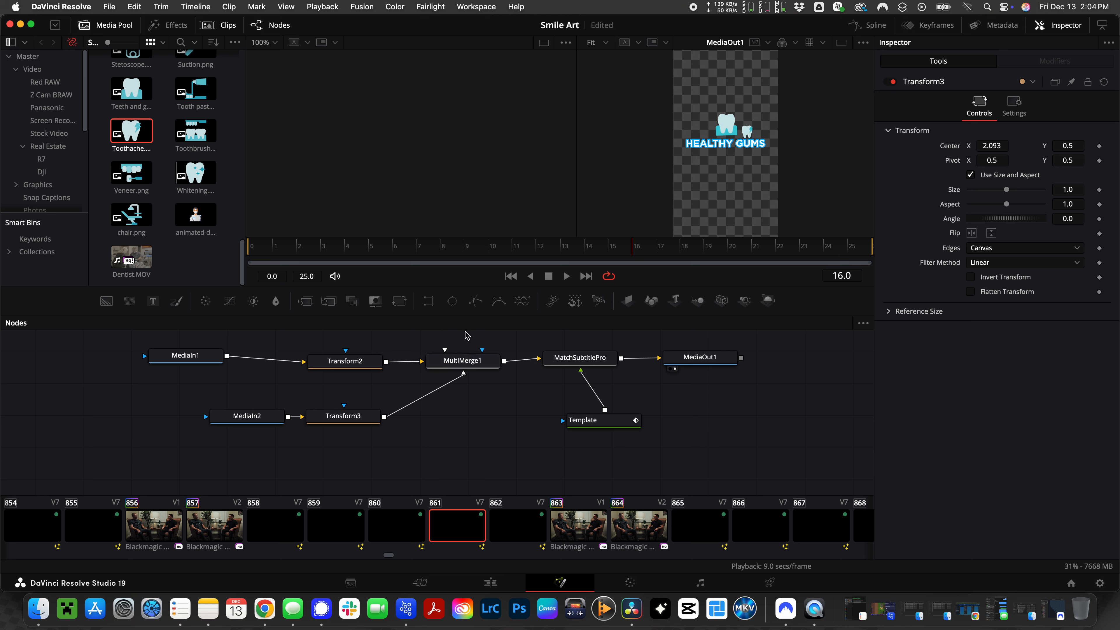
Add Veneer.png and chair.png as further MultiMerge1 layers, move Transform3 aside, and show MultiMerge1's layer list
drag(132, 174, 446, 352)
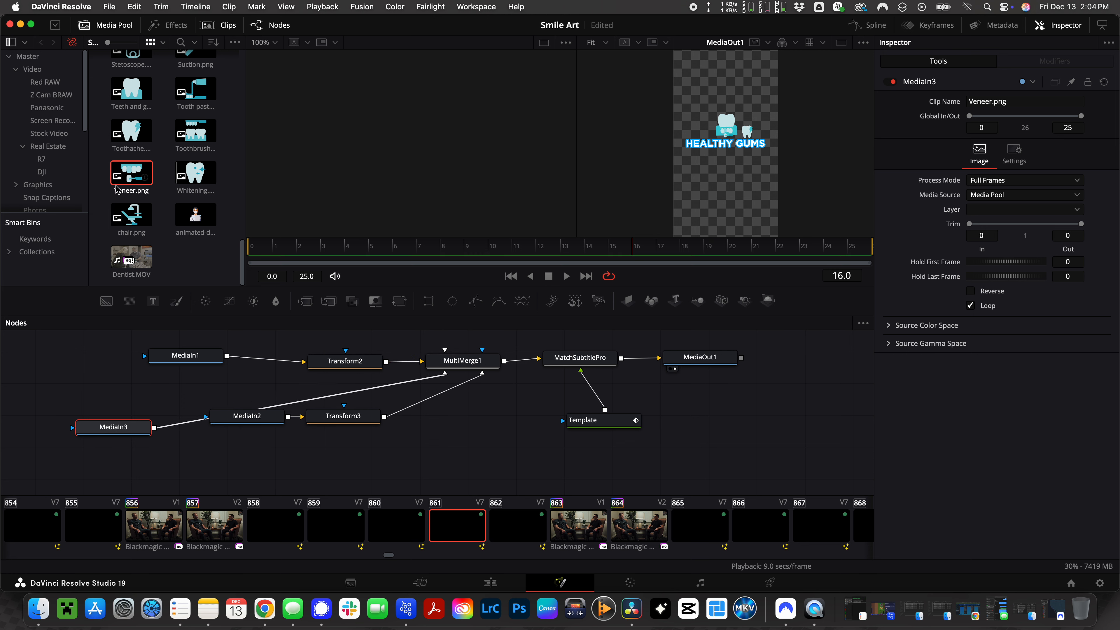
drag(132, 216, 445, 356)
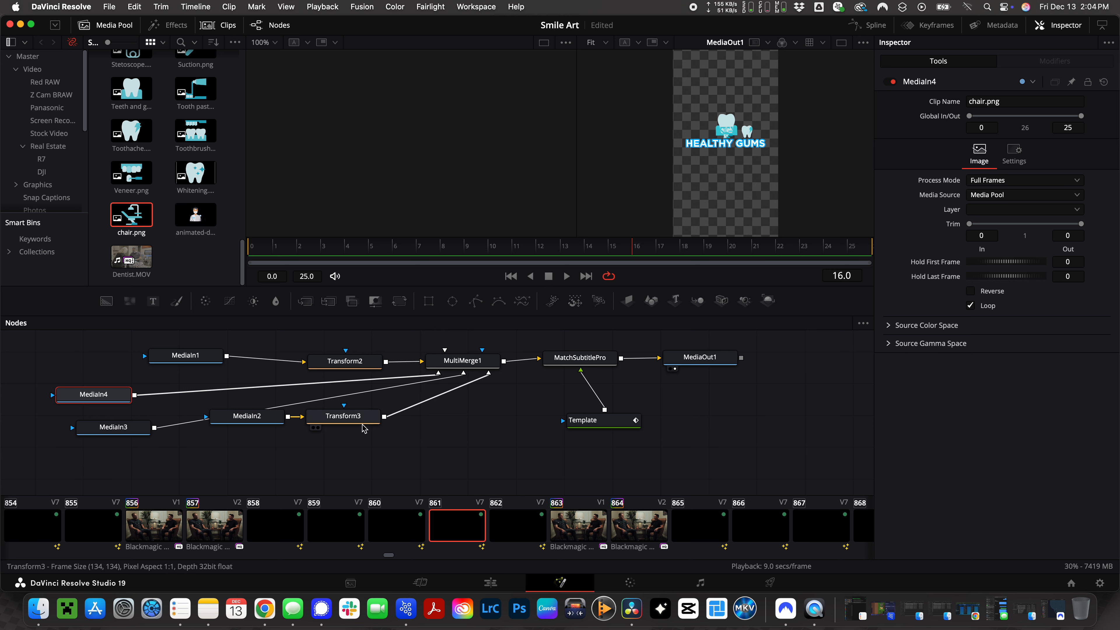
drag(359, 417, 432, 439)
click(486, 360)
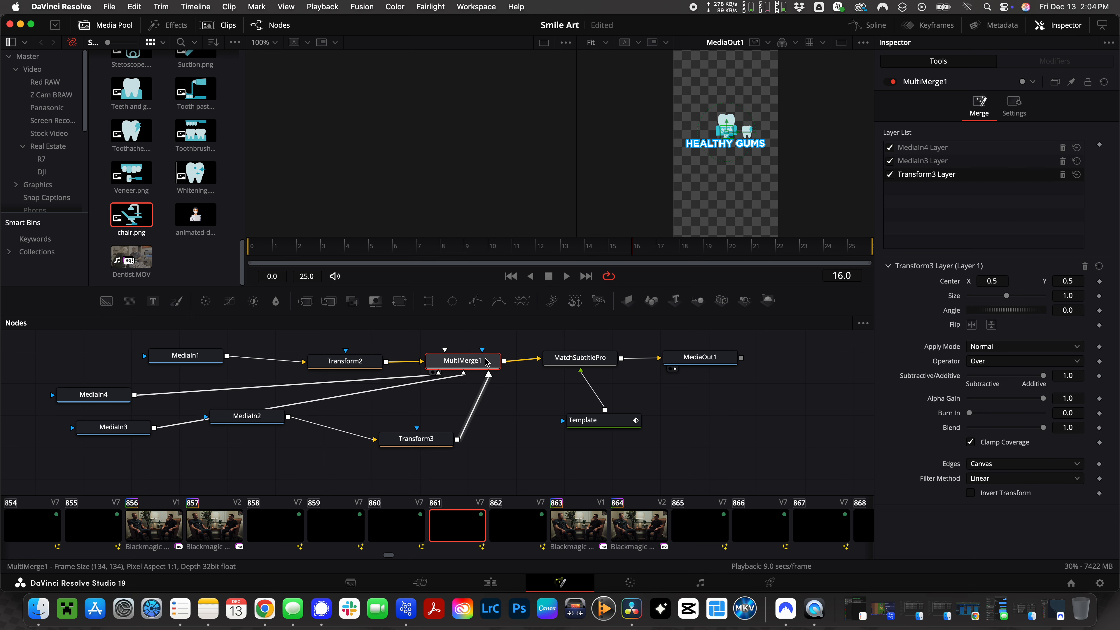
Delete MultiMerge1, the three extra icon nodes and Transform3 from the node graph
key(Delete)
drag(53, 362, 152, 470)
key(Delete)
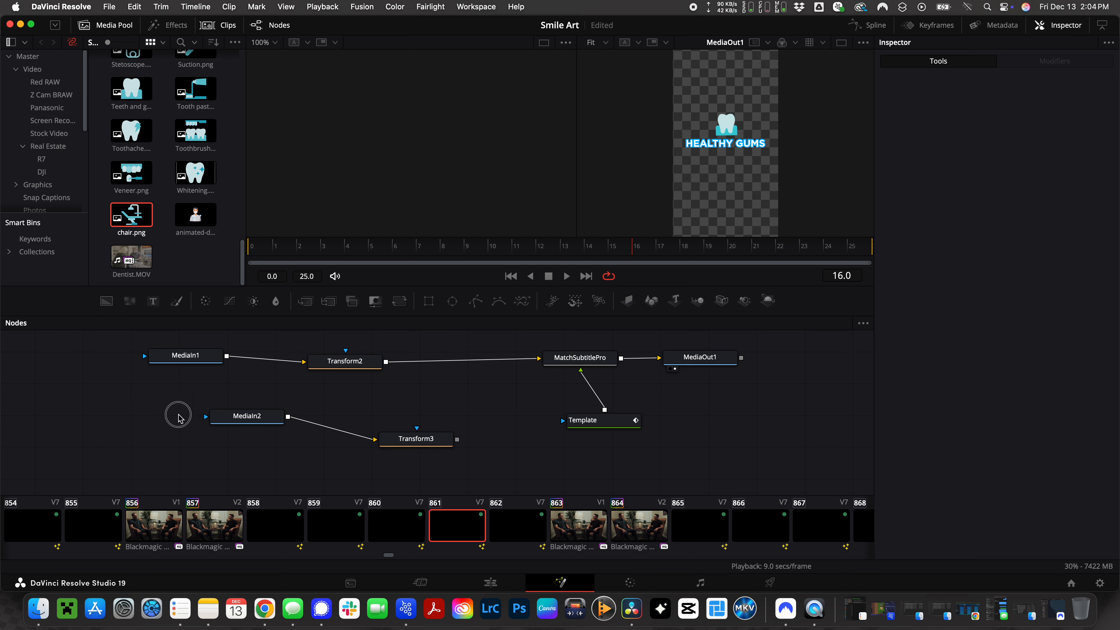
drag(163, 403, 454, 470)
key(Delete)
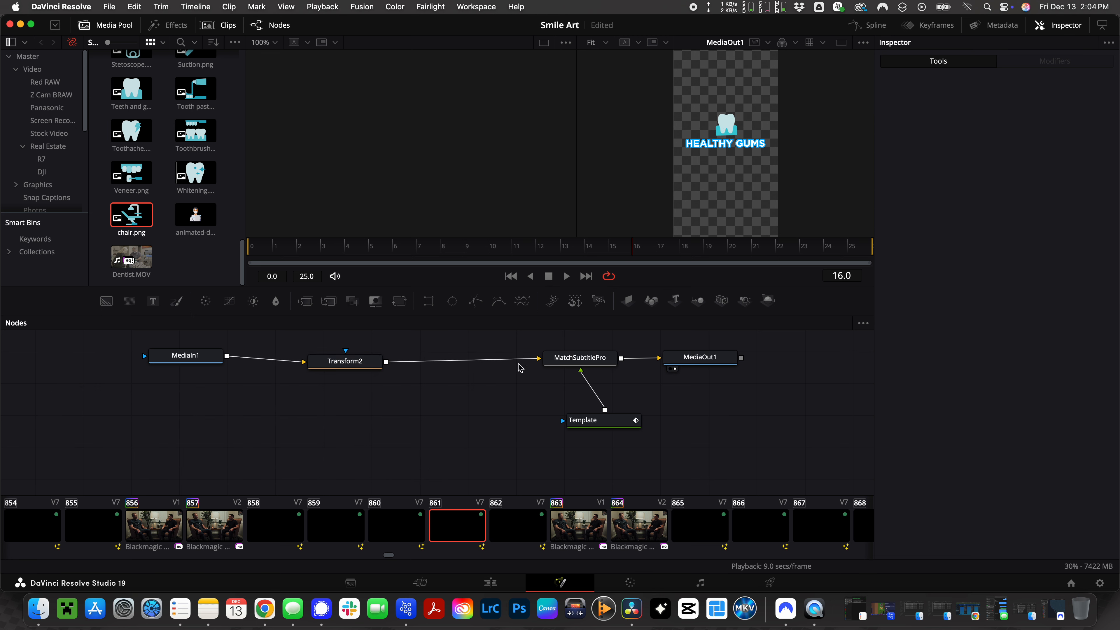
Shift MatchSubtitlePro back toward Transform2 and place Template beneath it
drag(562, 362, 527, 363)
drag(615, 426, 534, 428)
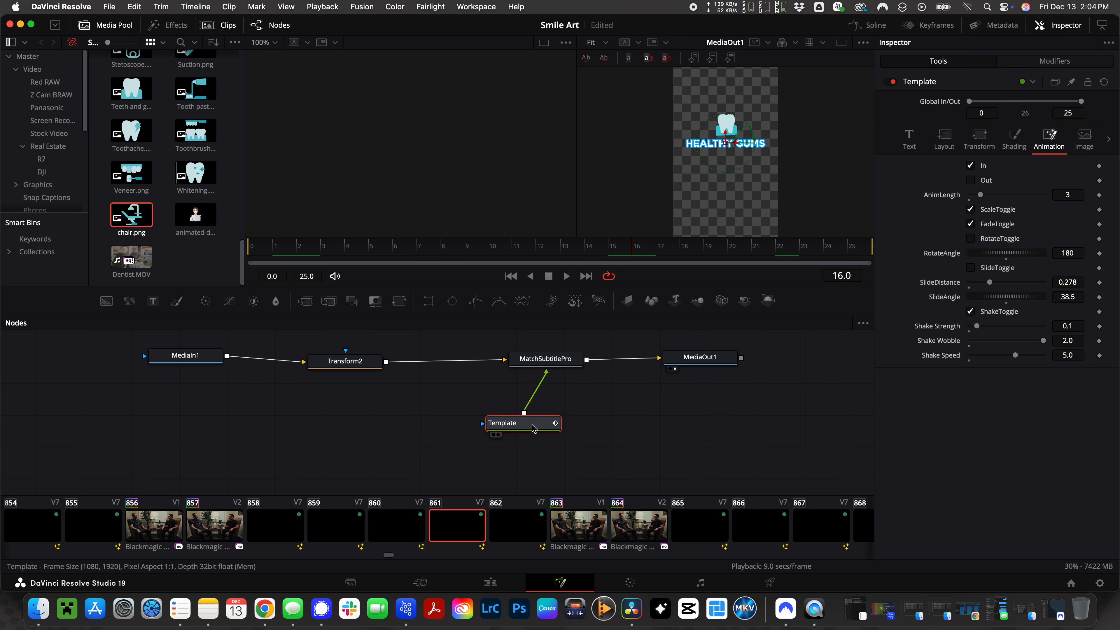